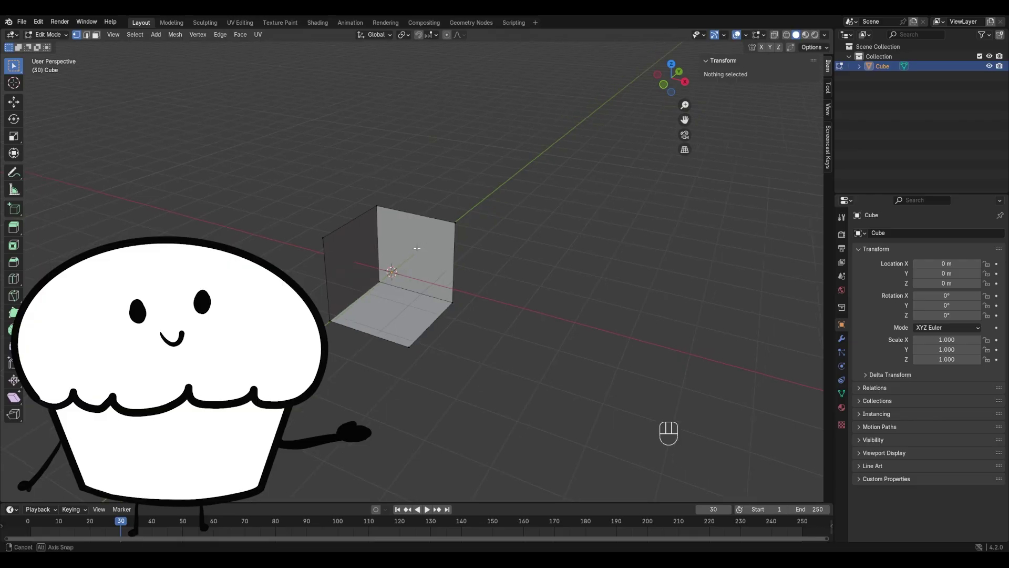
Flatten the view angle, return to Object Mode and shrink the area light to about 0.555 scale
{"action": "mouse_move", "coordinate": [417, 248]}
{"action": "middle_mouse_down"}
{"action": "mouse_move", "coordinate": [415, 231]}
{"action": "mouse_move", "coordinate": [429, 238]}
{"action": "middle_mouse_up"}
{"action": "key", "text": "Tab"}
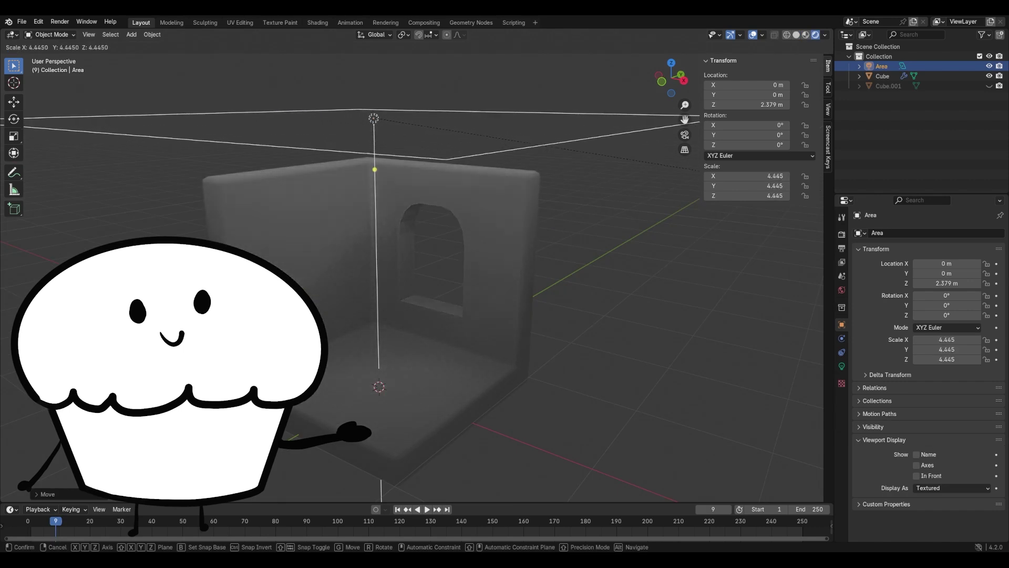
{"action": "key", "text": "s"}
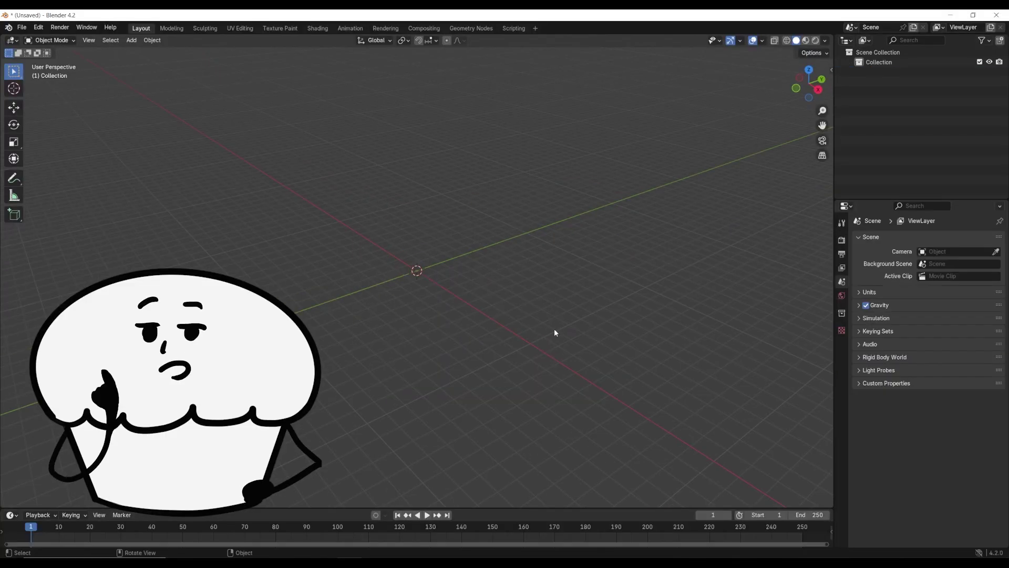
Add a cube, delete it, then add a cylinder to the scene
{"action": "key", "text": "shift+a"}
{"action": "mouse_move", "coordinate": [489, 290]}
{"action": "left_click", "coordinate": [533, 300]}
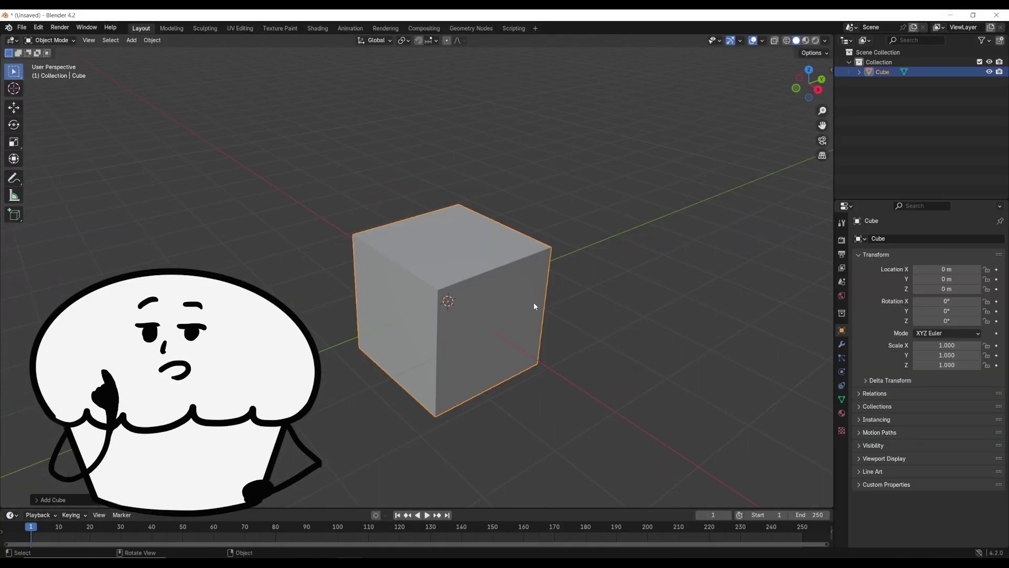
{"action": "middle_click_drag", "start_coordinate": [553, 310], "coordinate": [562, 302]}
{"action": "key", "text": "Delete"}
{"action": "key", "text": "shift+a"}
{"action": "mouse_move", "coordinate": [562, 303]}
{"action": "left_click", "coordinate": [601, 329]}
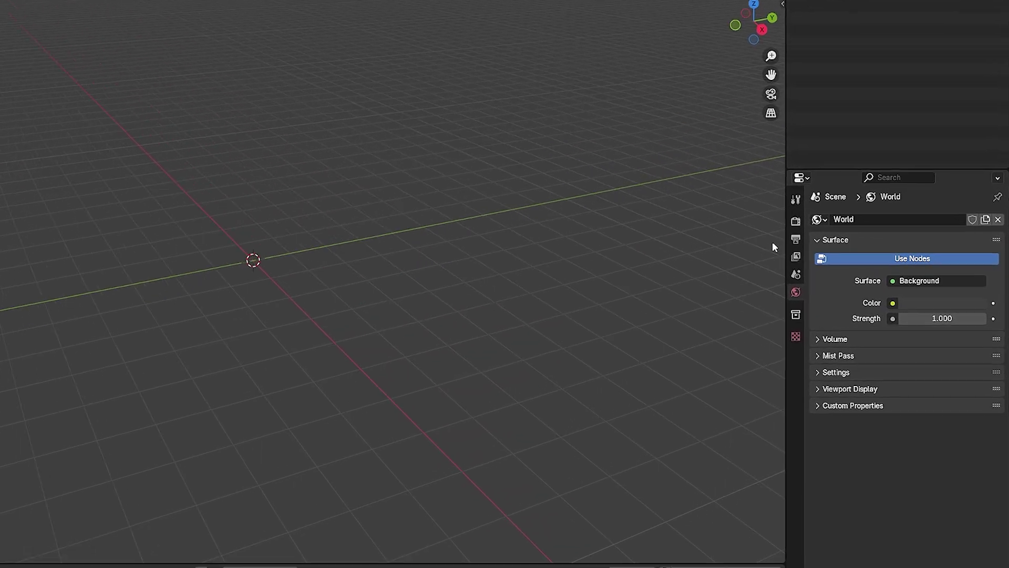
In Output properties, set Resolution X and Resolution Y both to 2048
{"action": "left_click", "coordinate": [710, 214]}
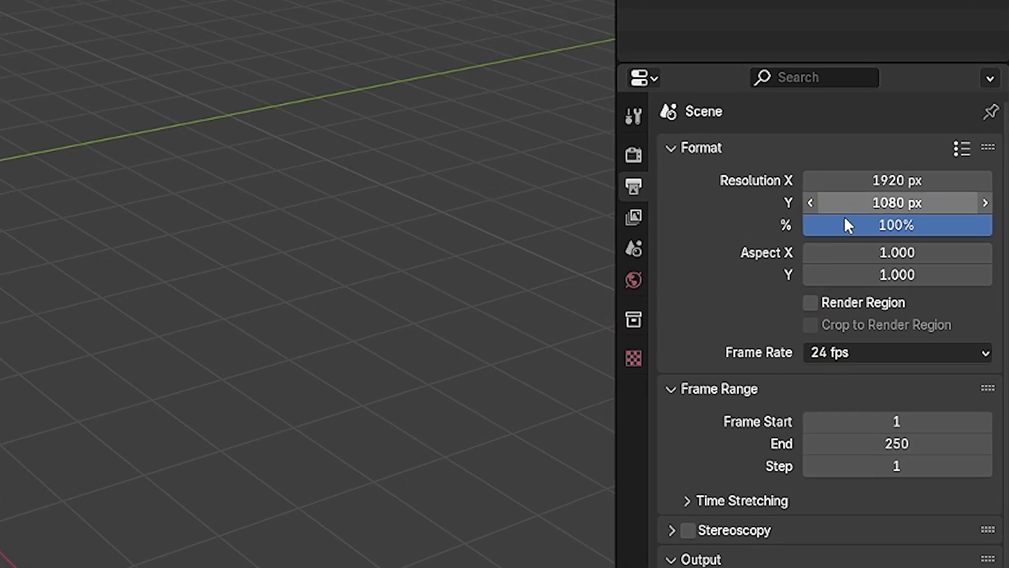
{"action": "left_click", "coordinate": [873, 167]}
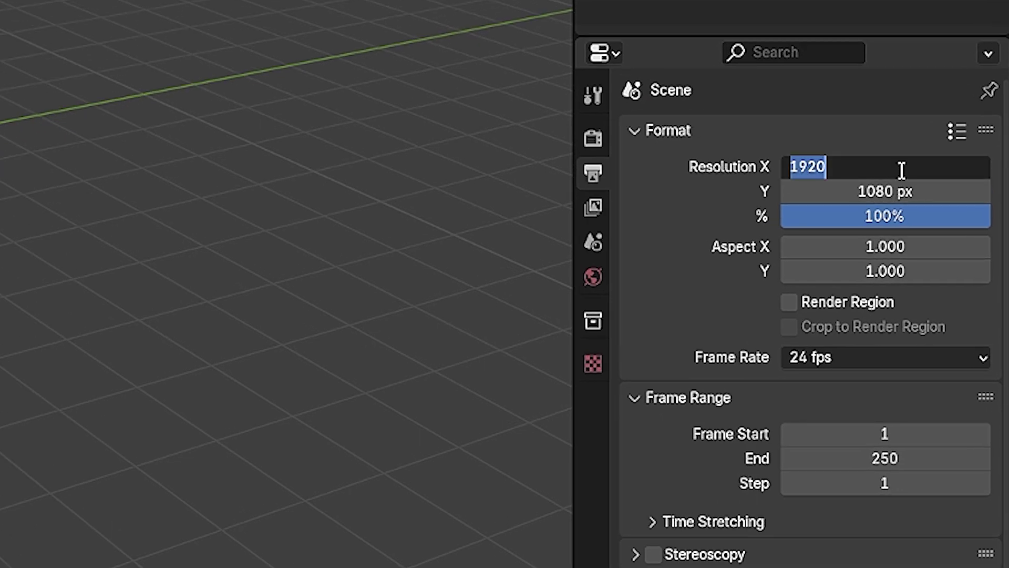
{"action": "type", "text": "1080"}
{"action": "key", "text": "Return"}
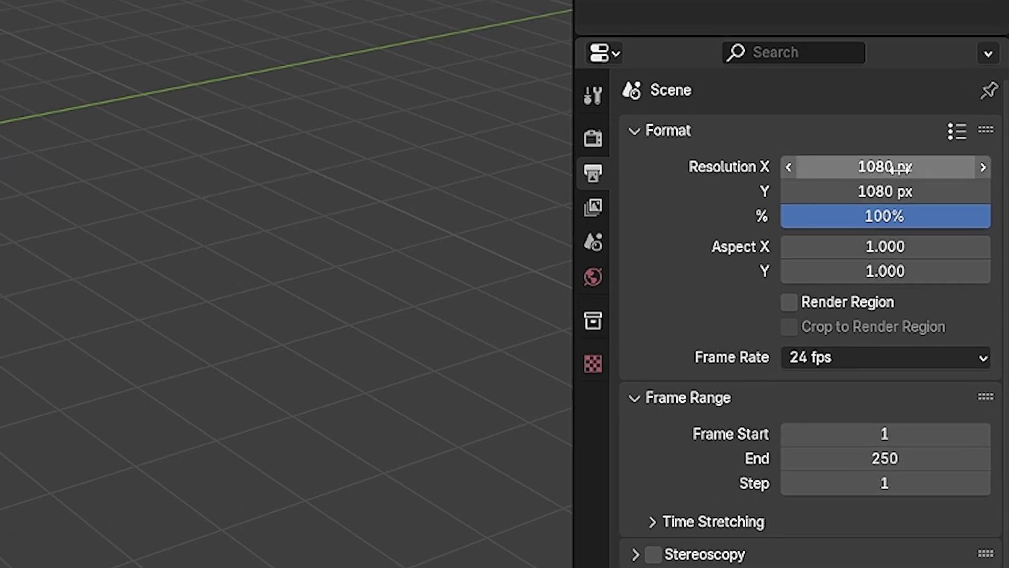
{"action": "left_click", "coordinate": [877, 168]}
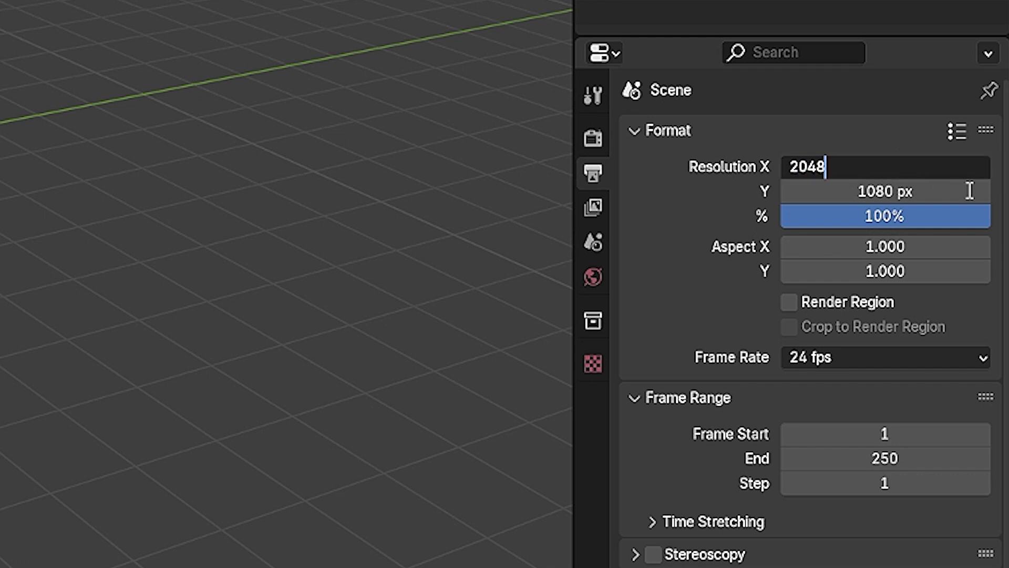
{"action": "key", "text": "Return"}
{"action": "left_click", "coordinate": [970, 191]}
{"action": "type", "text": "204"}
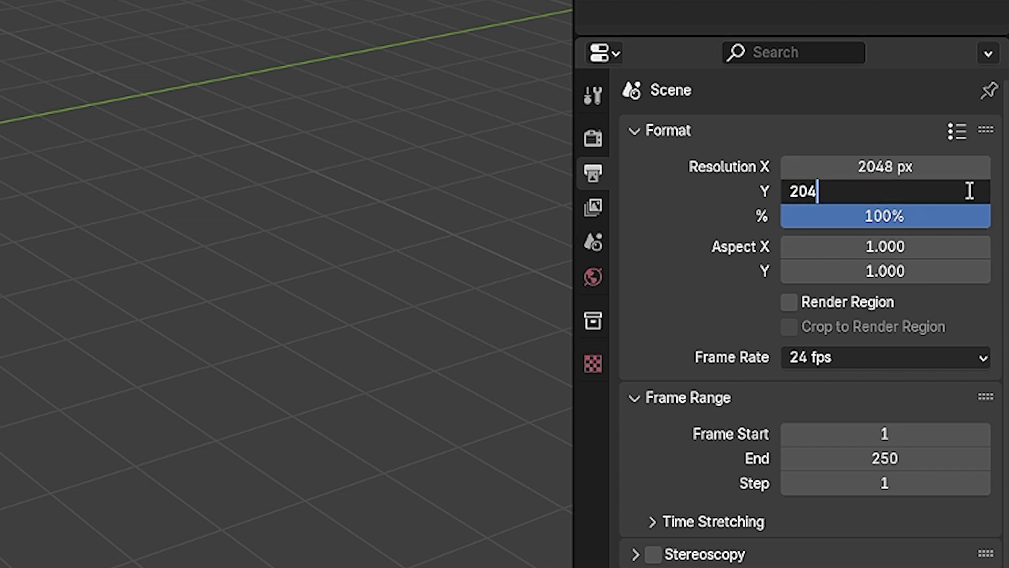
{"action": "type", "text": "8"}
{"action": "key", "text": "Return"}
{"action": "key", "text": "shift+a"}
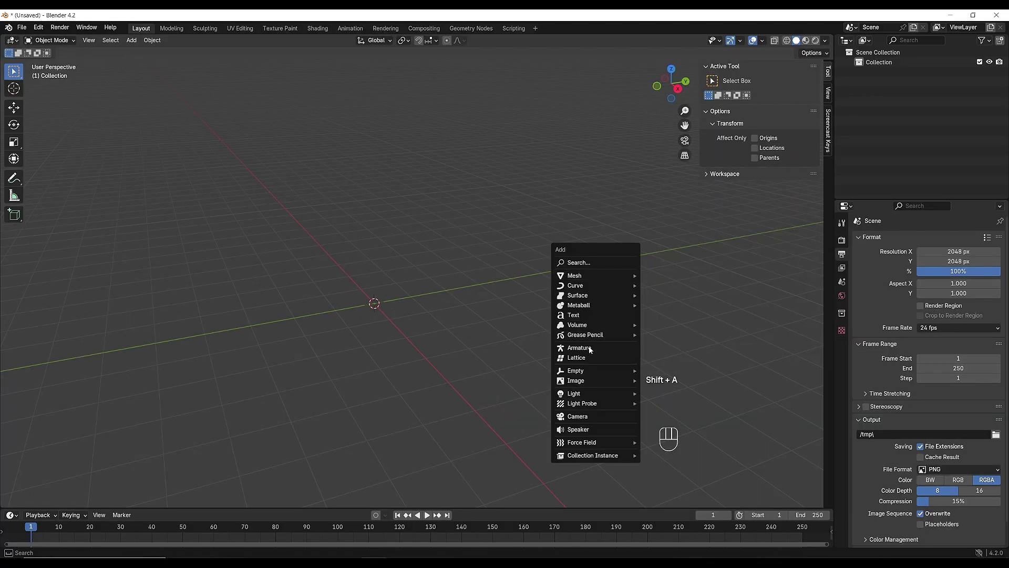
Add a camera, make it orthographic and look through it
{"action": "left_click", "coordinate": [591, 417]}
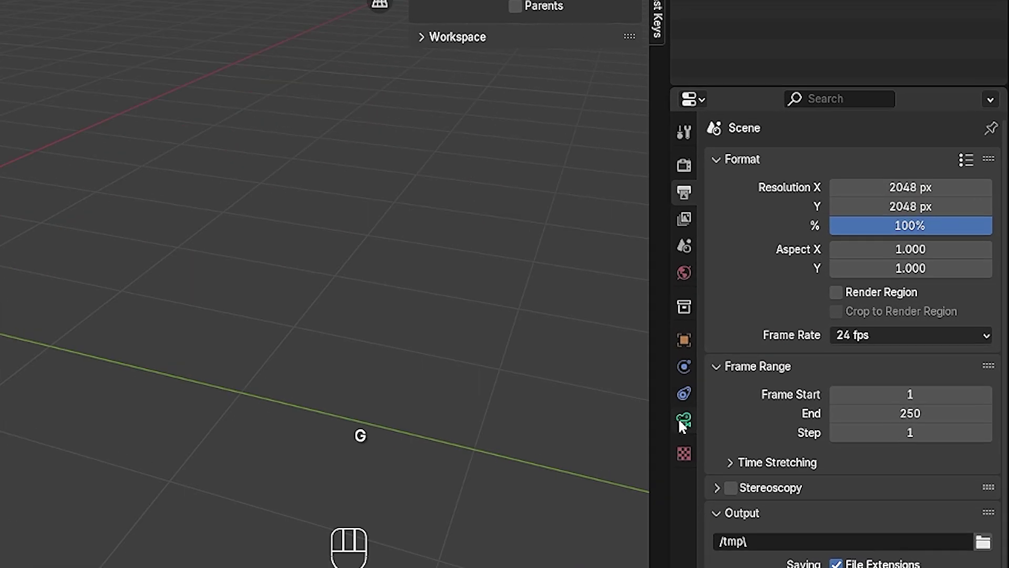
{"action": "left_click", "coordinate": [589, 448]}
{"action": "left_click", "coordinate": [800, 194]}
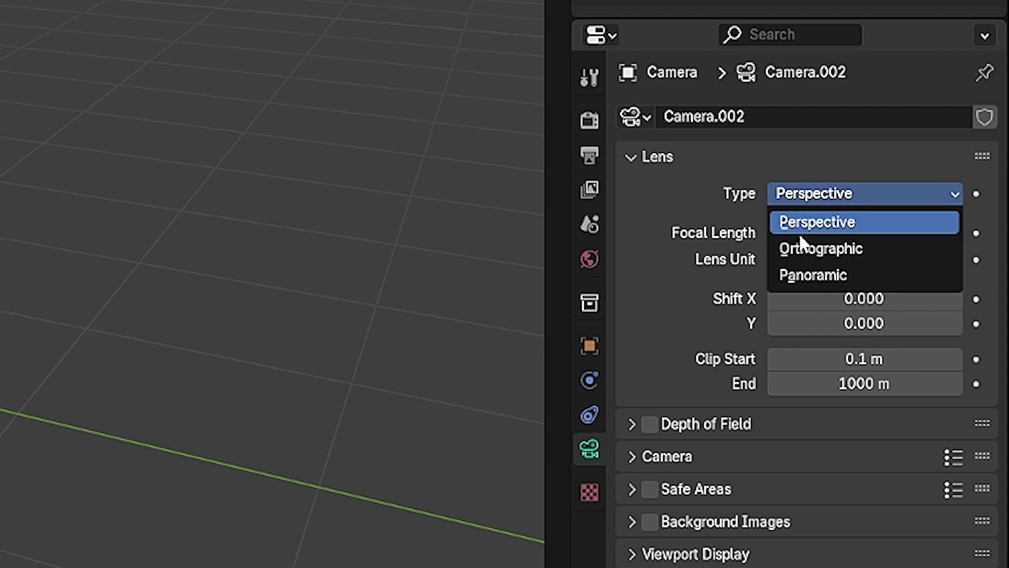
{"action": "left_click", "coordinate": [799, 248]}
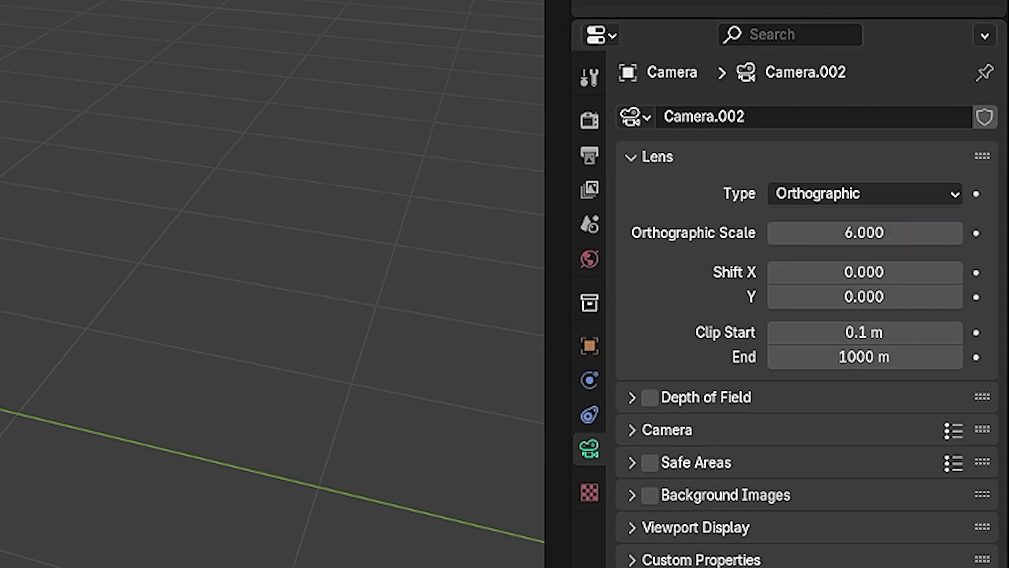
{"action": "key", "text": "KP_0"}
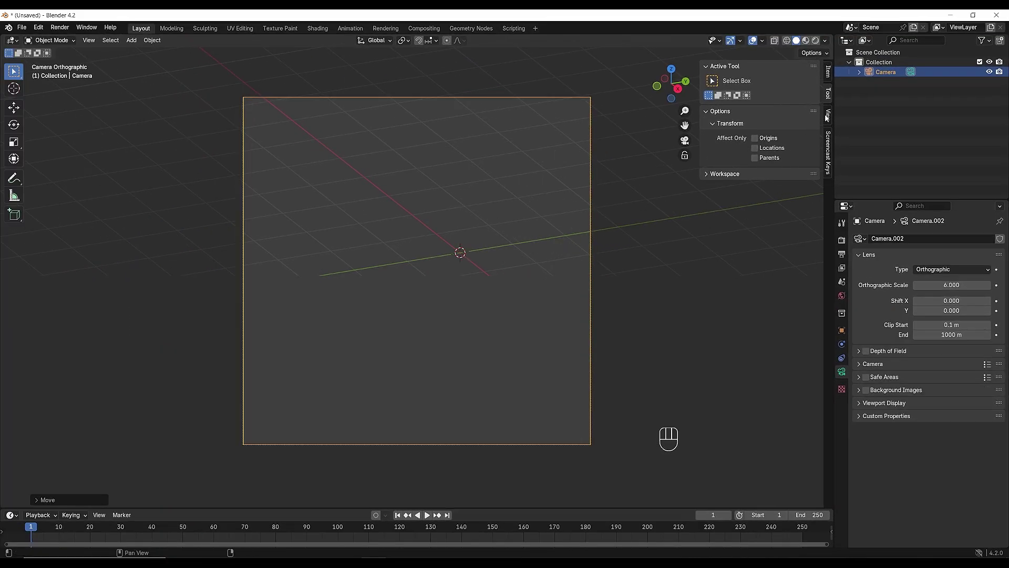
Lock the camera to the view and pan the framing across the scene
{"action": "left_click", "coordinate": [761, 40]}
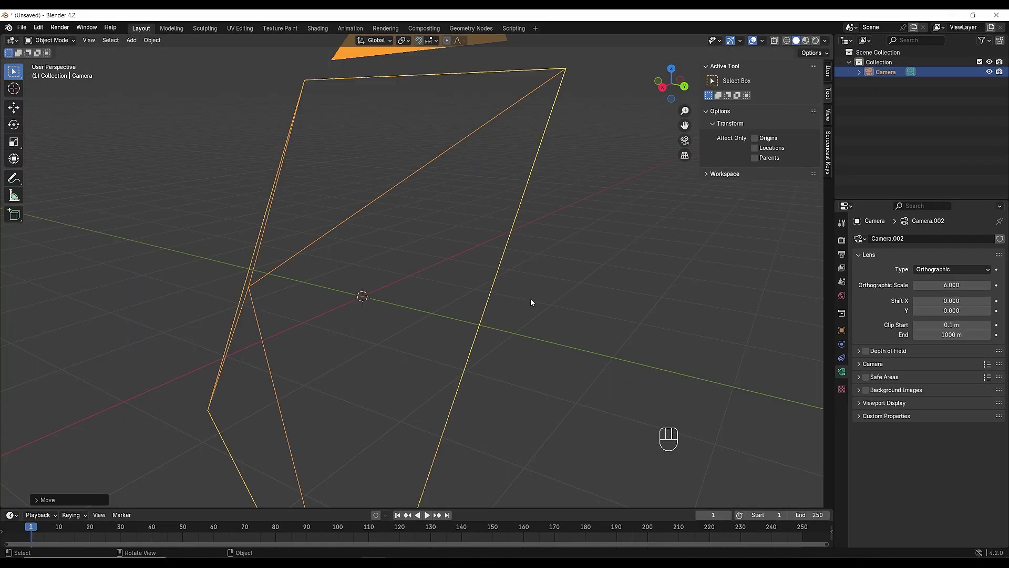
{"action": "key", "text": "KP_0"}
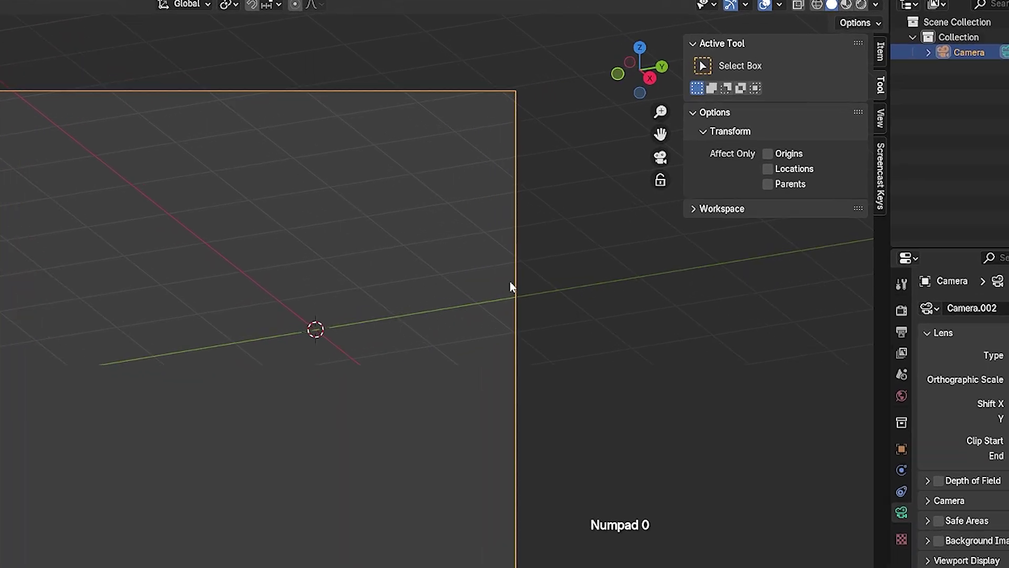
{"action": "left_click", "coordinate": [828, 115]}
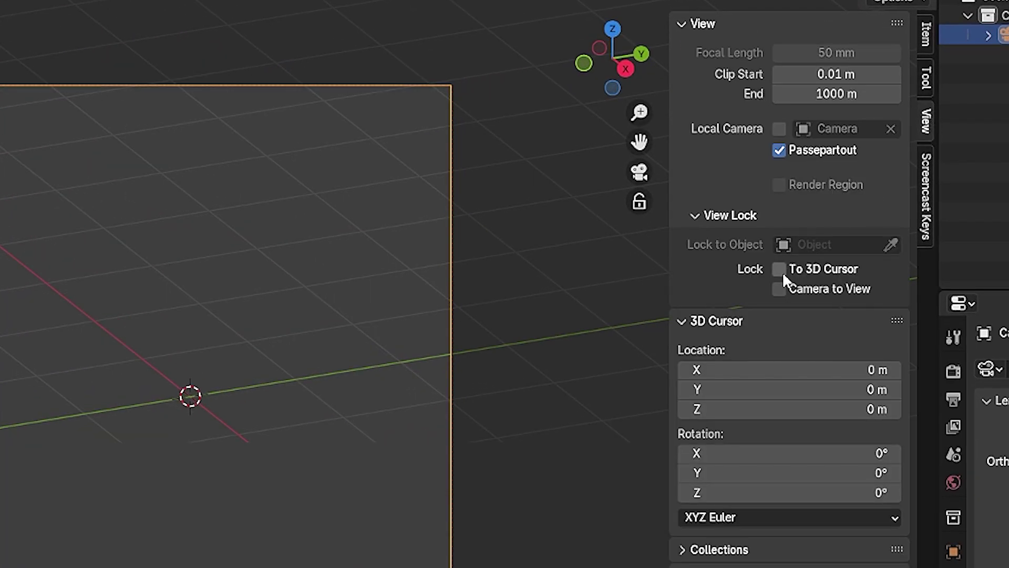
{"action": "left_click", "coordinate": [781, 290]}
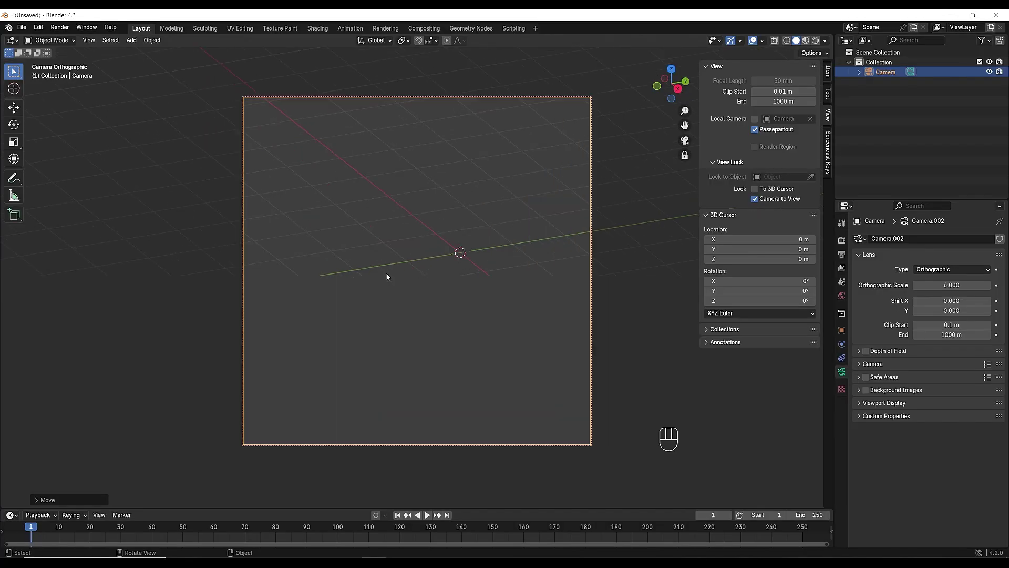
{"action": "middle_click_drag", "start_coordinate": [386, 272], "coordinate": [437, 287], "text": "shift"}
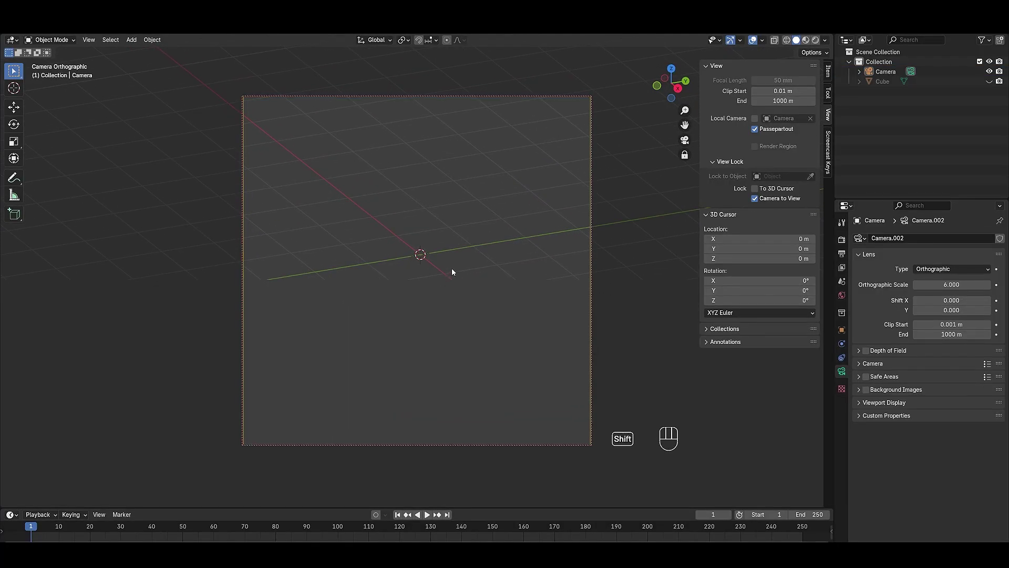
Add a test cube inside the camera frame, leave camera view and select the camera
{"action": "key", "text": "shift+a"}
{"action": "left_click", "coordinate": [486, 279]}
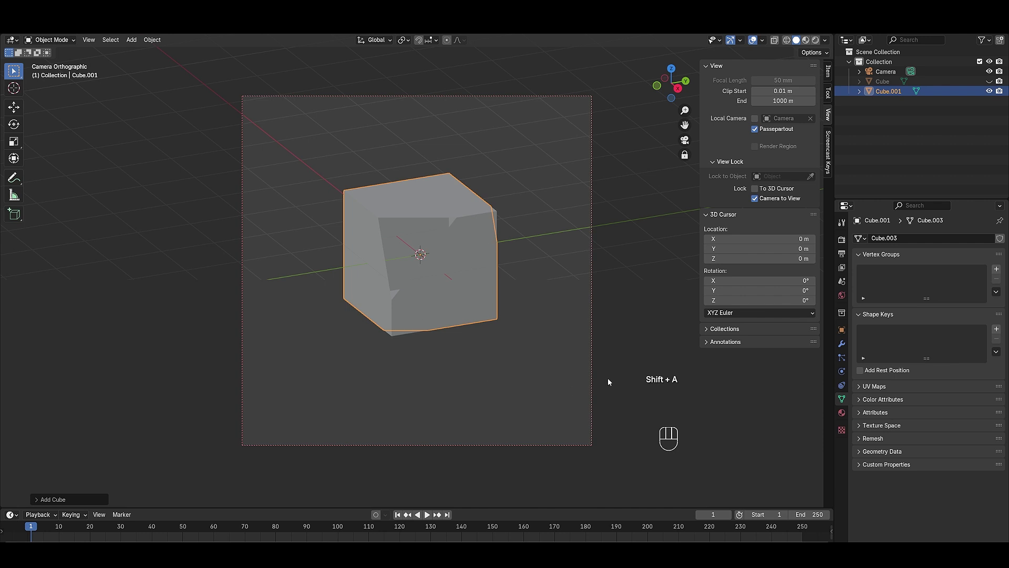
{"action": "left_click", "coordinate": [641, 237]}
{"action": "key", "text": "KP_0"}
{"action": "left_click_drag", "start_coordinate": [500, 244], "coordinate": [503, 245]}
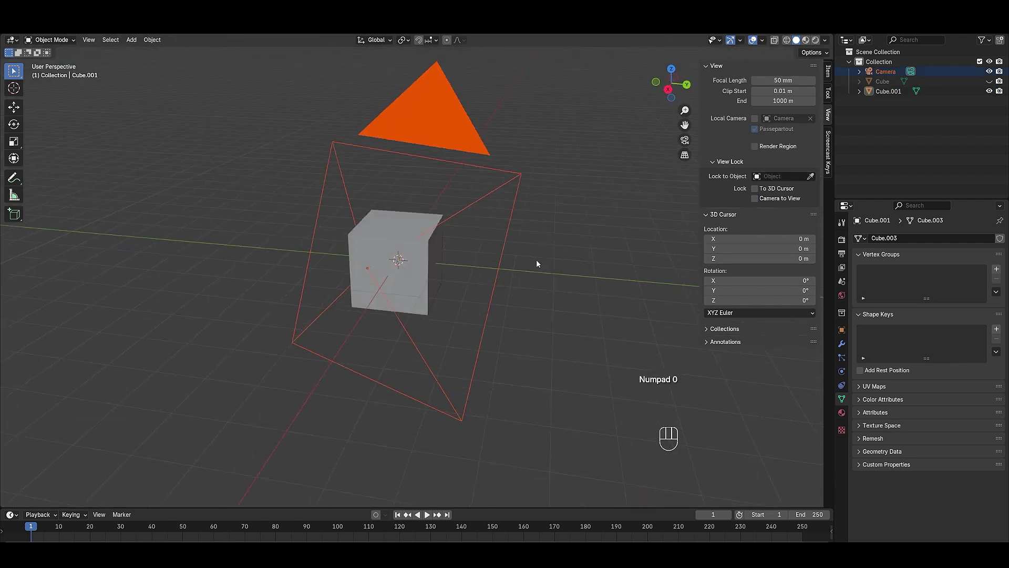
{"action": "middle_click_drag", "start_coordinate": [536, 264], "coordinate": [466, 266]}
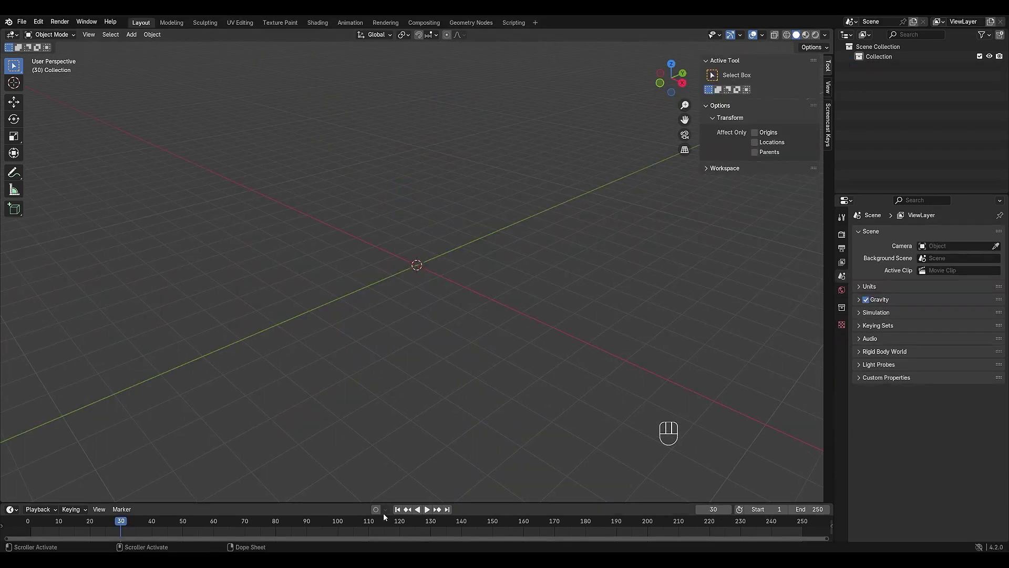
Add a cube at the origin and zoom in on it
{"action": "key", "text": "shift+a"}
{"action": "mouse_move", "coordinate": [442, 284]}
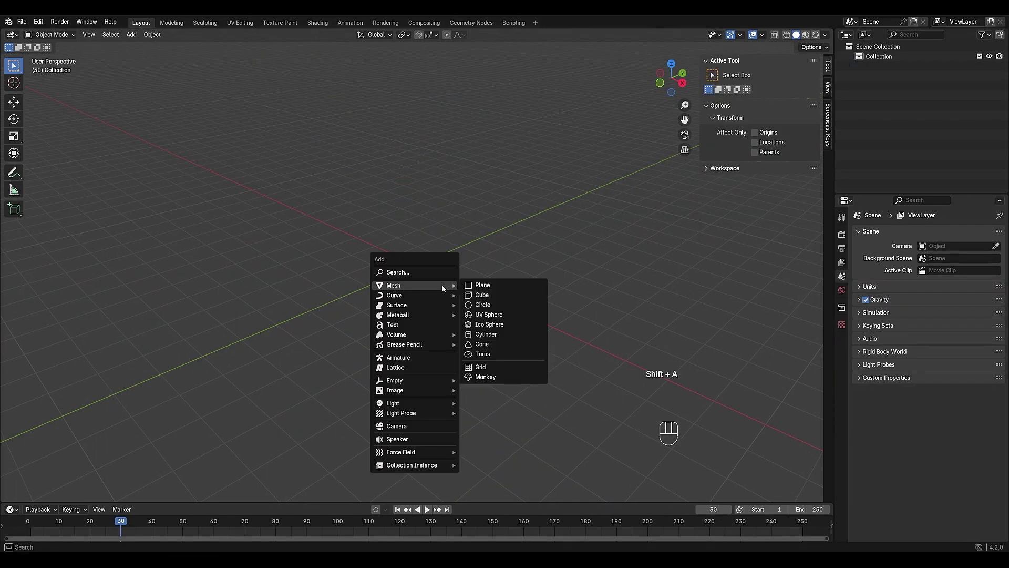
{"action": "left_click", "coordinate": [487, 298]}
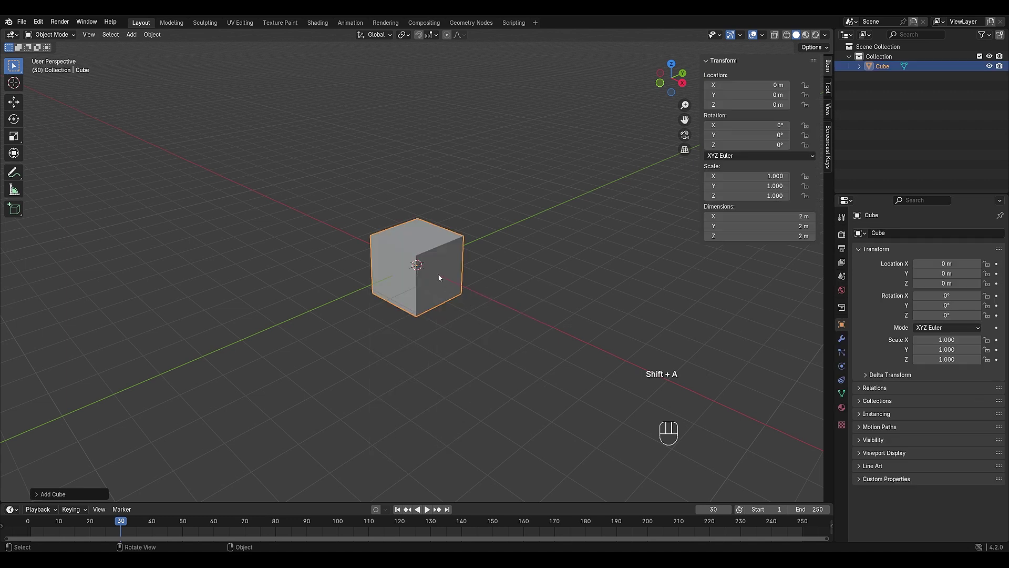
{"action": "middle_click_drag", "start_coordinate": [440, 278], "coordinate": [471, 273]}
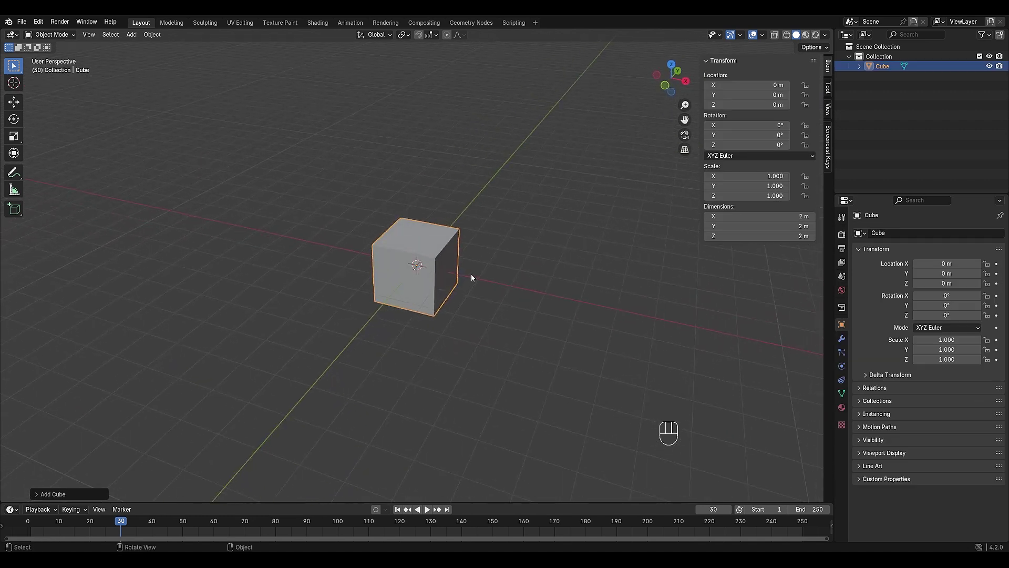
{"action": "scroll", "coordinate": [430, 258], "scroll_direction": "up", "scroll_amount": 2}
Delete the cube's front top corner vertex in Edit Mode to open the room
{"action": "key", "text": "Tab"}
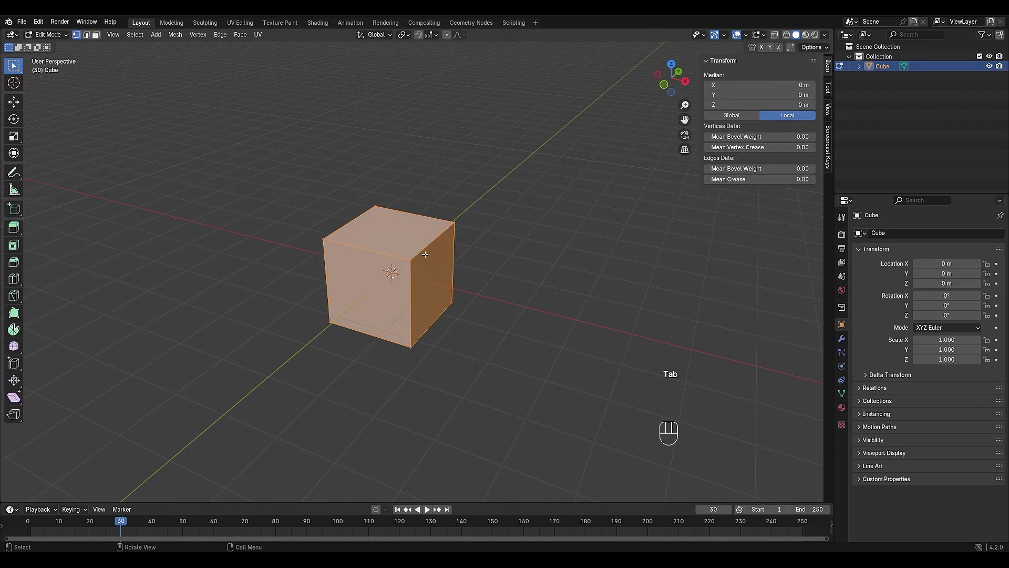
{"action": "left_click", "coordinate": [416, 258]}
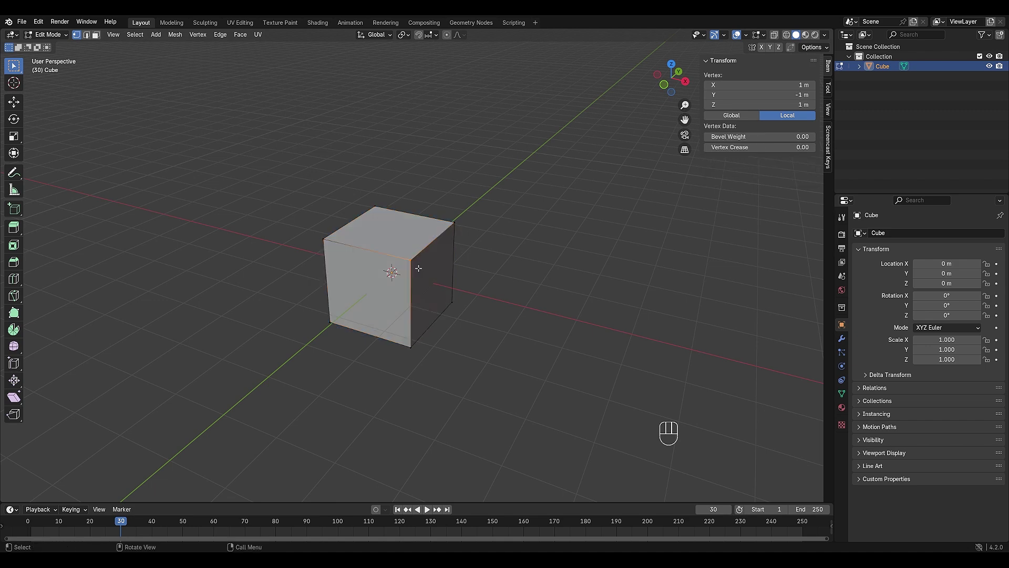
{"action": "key", "text": "x"}
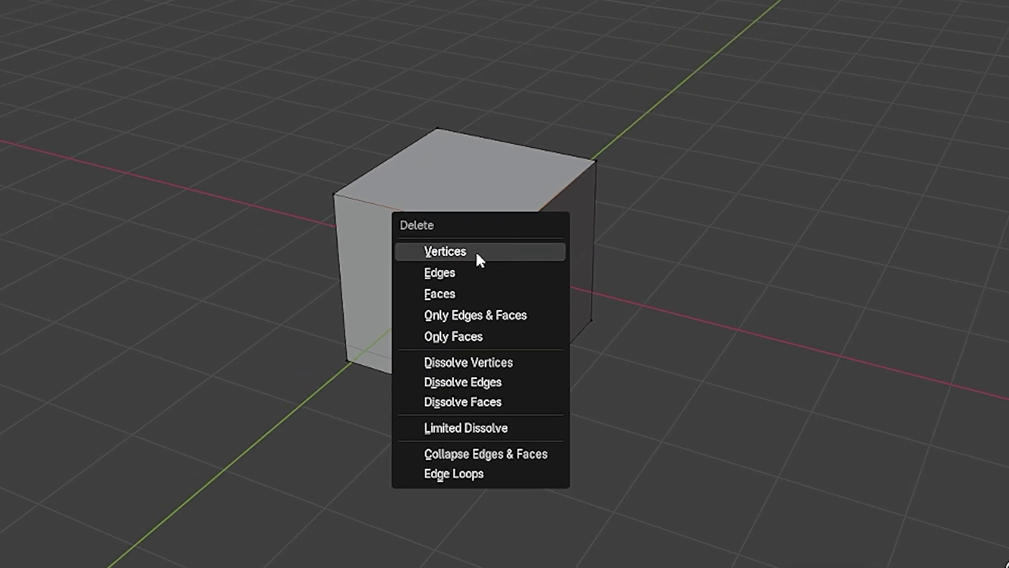
{"action": "left_click", "coordinate": [466, 251]}
{"action": "middle_click_drag", "start_coordinate": [400, 231], "coordinate": [428, 238]}
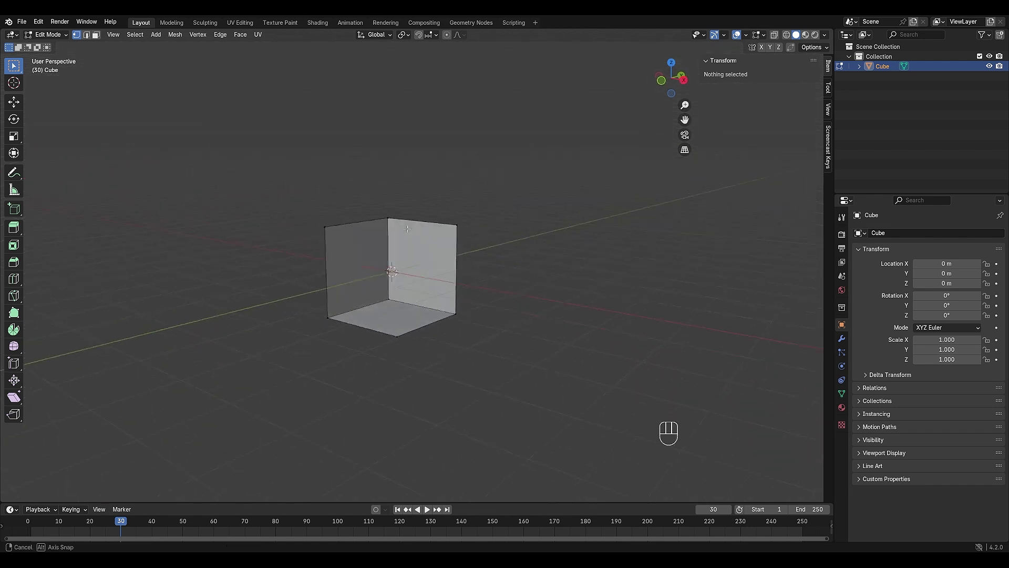
{"action": "key", "text": "Tab"}
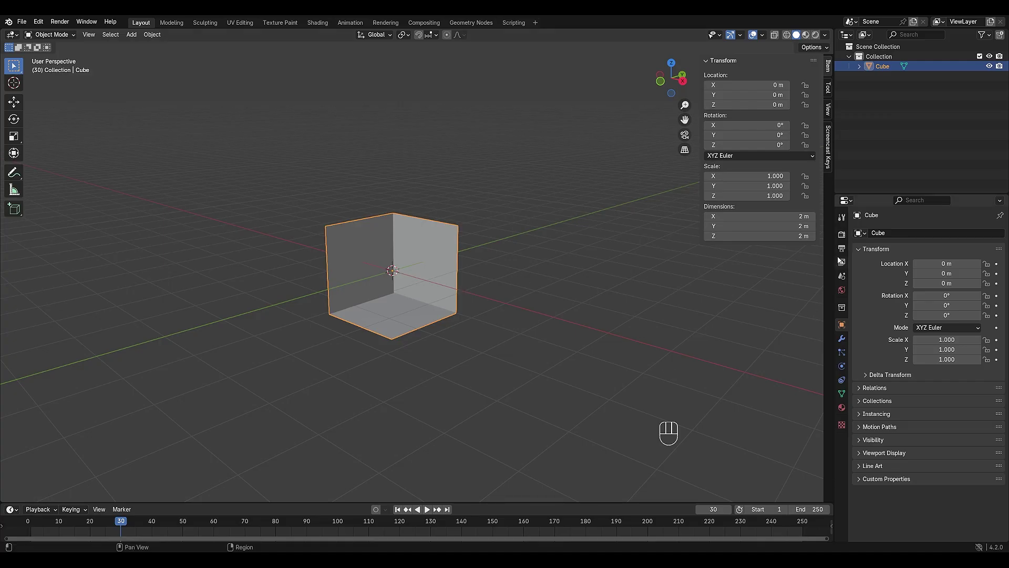
Add a Solidify modifier to thicken the walls and a Bevel modifier to round the edges
{"action": "left_click", "coordinate": [841, 339]}
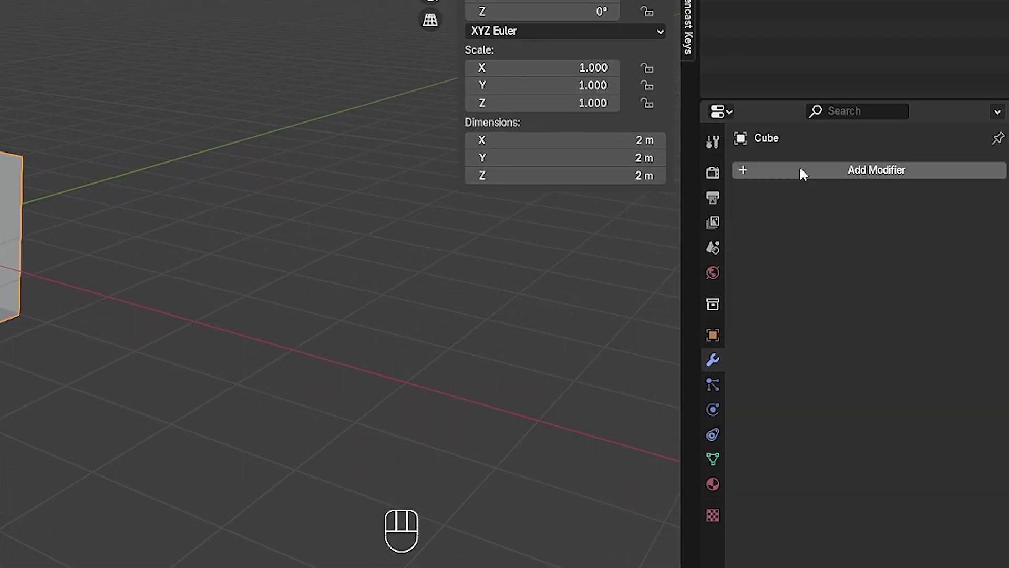
{"action": "left_click", "coordinate": [800, 170]}
{"action": "left_click", "coordinate": [780, 229]}
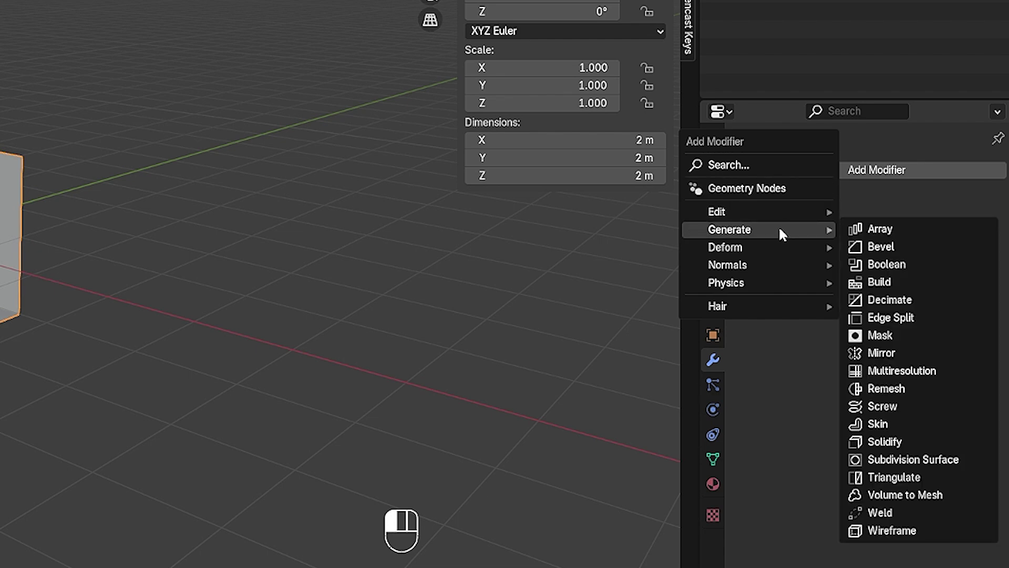
{"action": "left_click", "coordinate": [878, 444]}
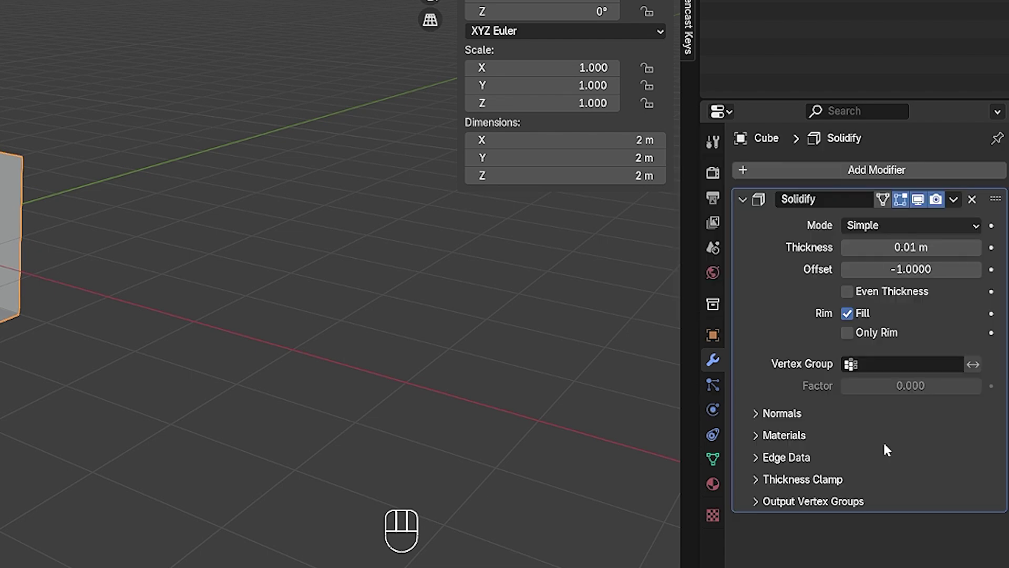
{"action": "left_click_drag", "start_coordinate": [938, 266], "coordinate": [956, 266]}
{"action": "left_click", "coordinate": [933, 211]}
{"action": "mouse_move", "coordinate": [930, 216]}
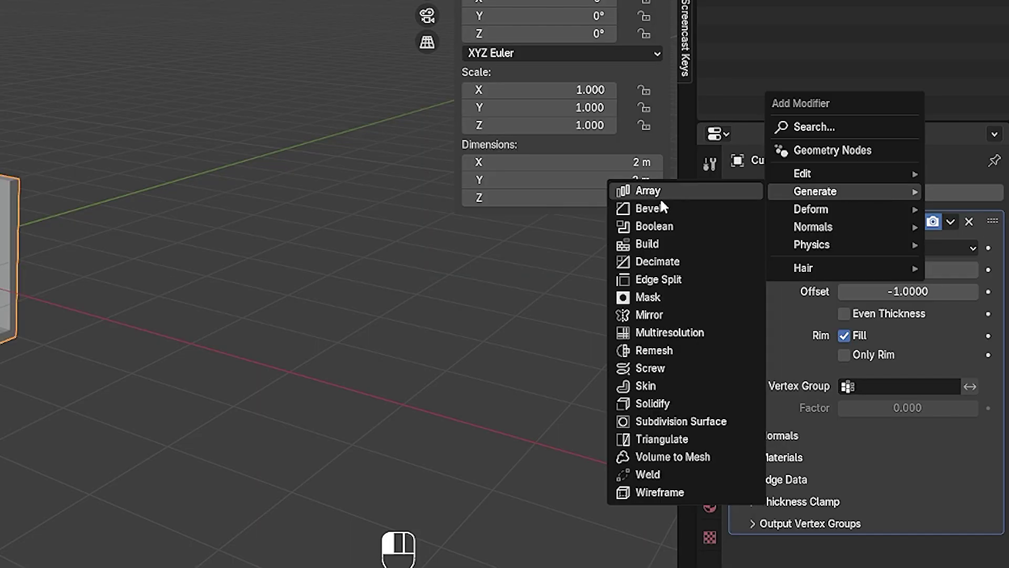
{"action": "left_click", "coordinate": [648, 208]}
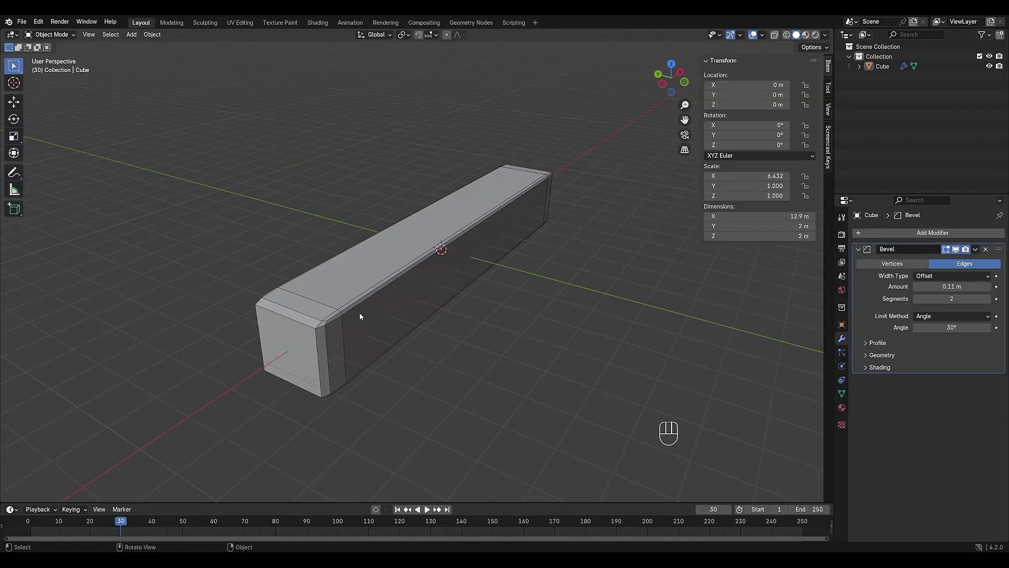
Select everything and apply the room's scale
{"action": "key", "text": "a"}
{"action": "key", "text": "ctrl+a"}
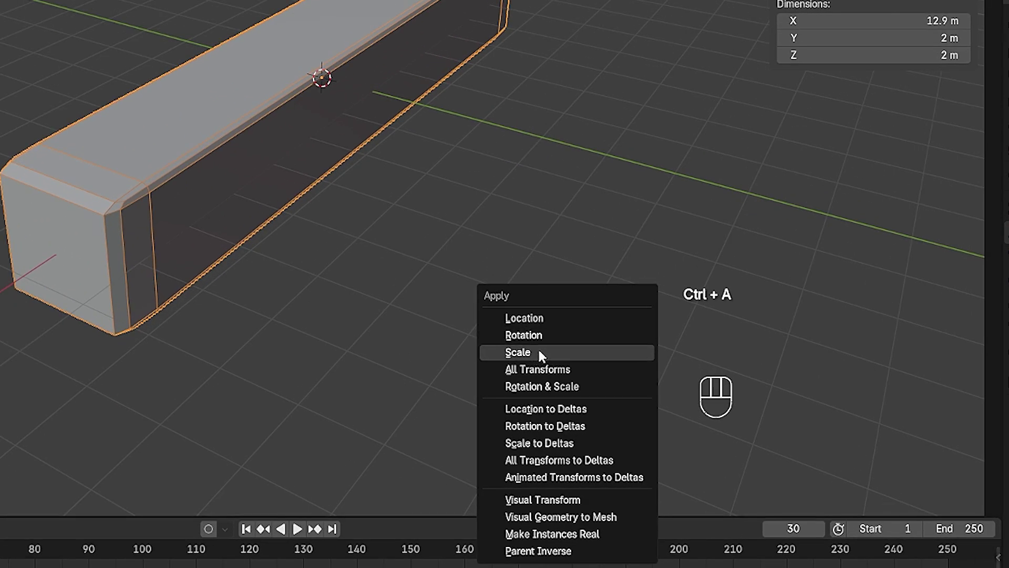
{"action": "left_click", "coordinate": [518, 352]}
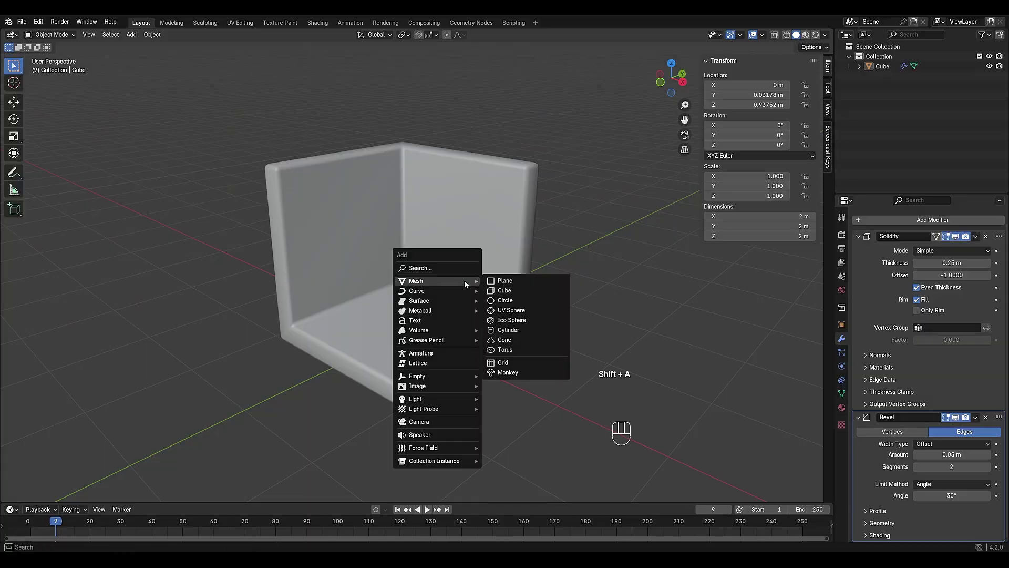
Add a small cube, scale it down and move it into the right wall
{"action": "left_click", "coordinate": [499, 295]}
{"action": "key", "text": "s"}
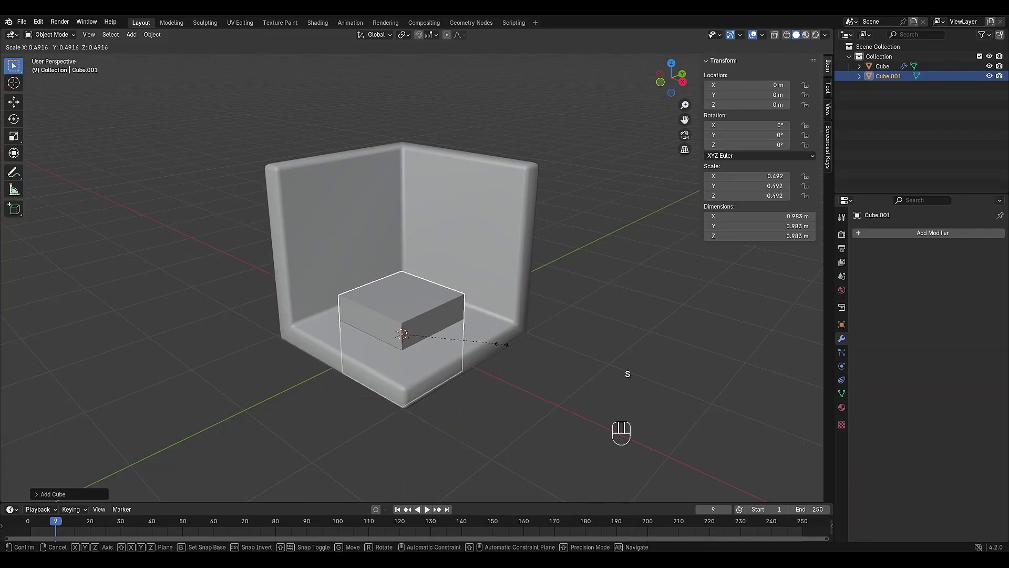
{"action": "left_click", "coordinate": [483, 342]}
{"action": "key", "text": "g"}
{"action": "key", "text": "z"}
{"action": "left_click", "coordinate": [493, 274]}
{"action": "key", "text": "g"}
{"action": "key", "text": "y"}
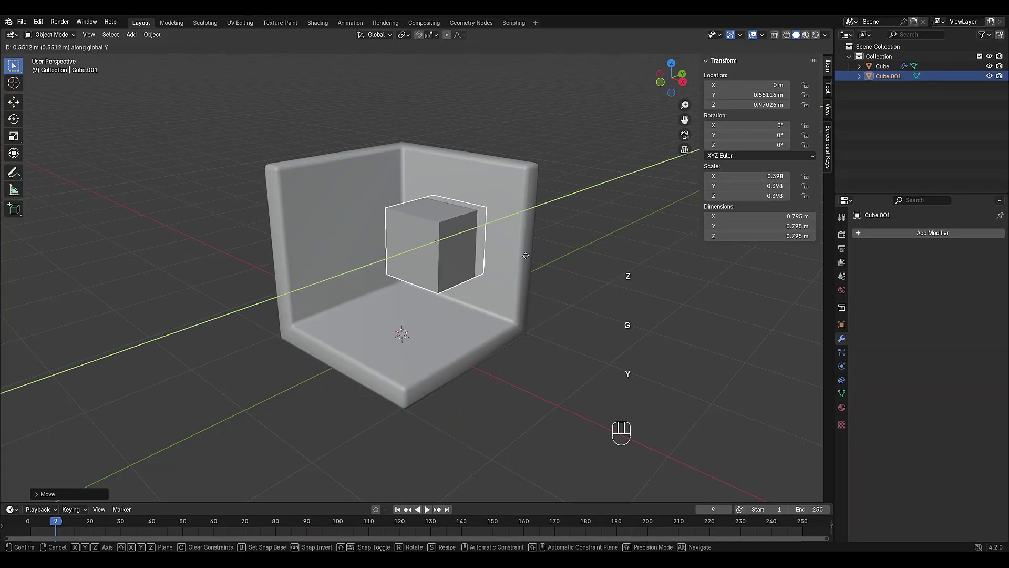
{"action": "left_click", "coordinate": [542, 255]}
{"action": "key", "text": "g"}
{"action": "key", "text": "z"}
{"action": "left_click", "coordinate": [566, 284]}
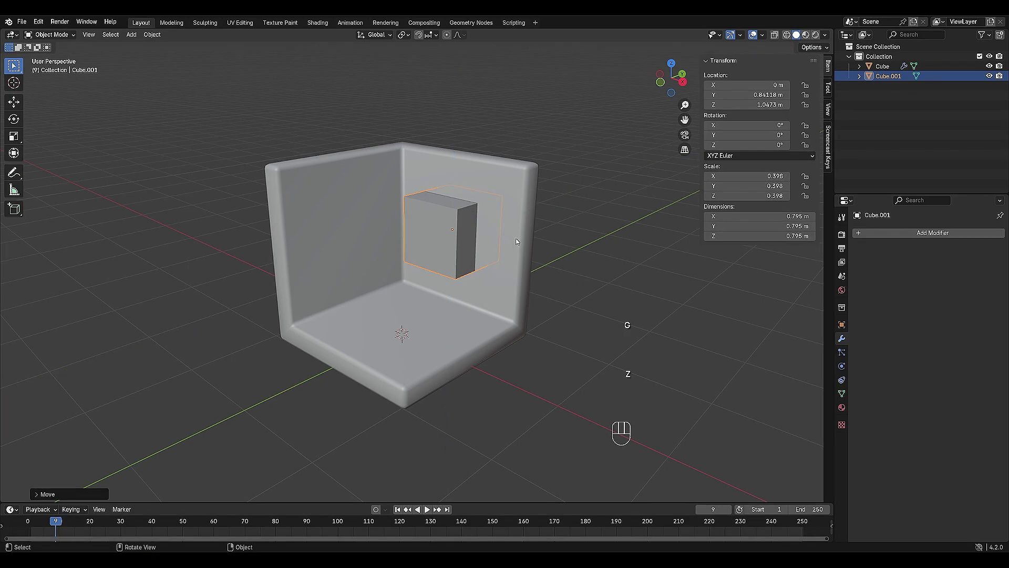
Give the room a Boolean Difference modifier cutting with Cube.001, then select the cutter
{"action": "left_click", "coordinate": [526, 247]}
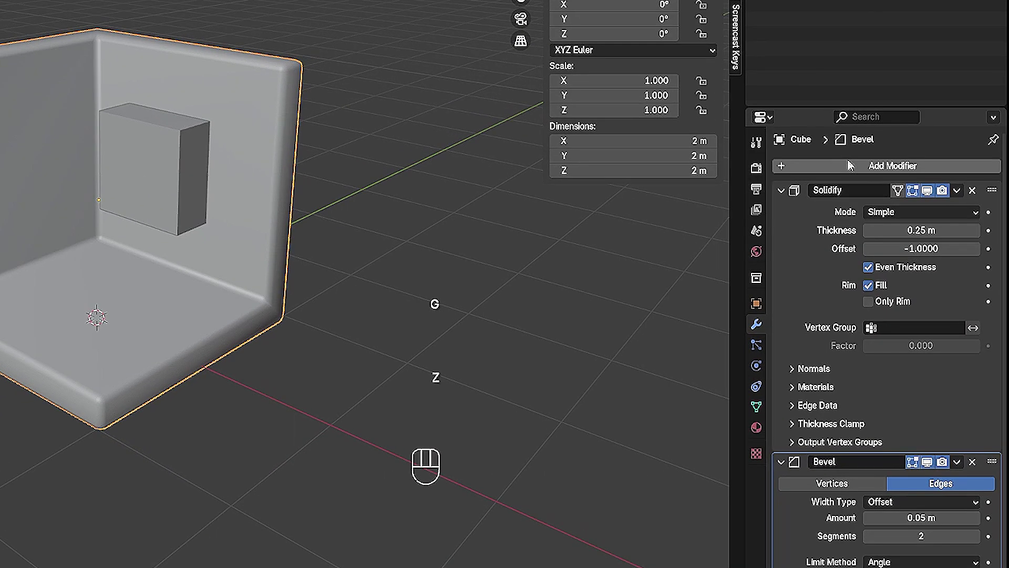
{"action": "left_click", "coordinate": [850, 165]}
{"action": "mouse_move", "coordinate": [850, 166]}
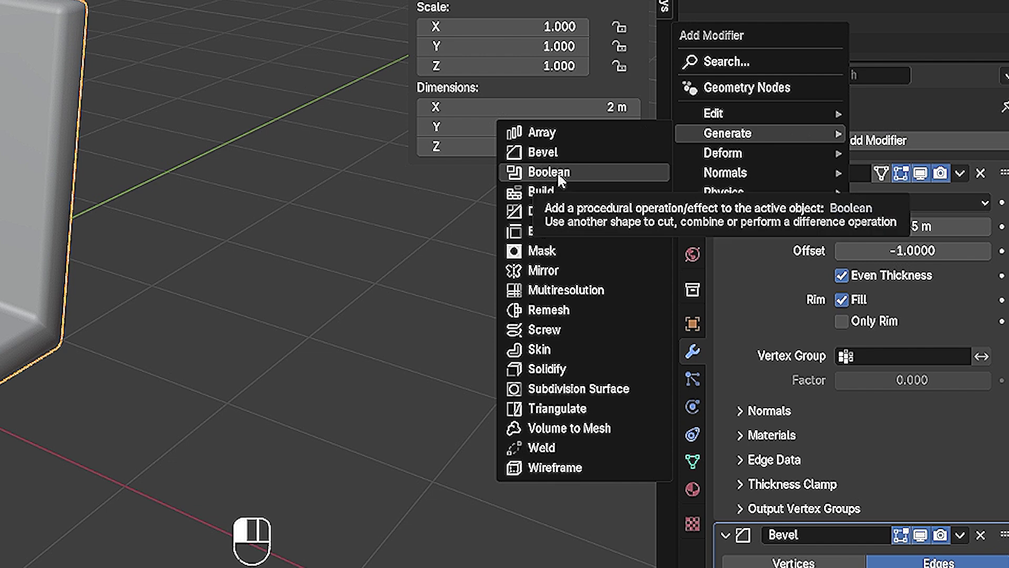
{"action": "left_click", "coordinate": [657, 189]}
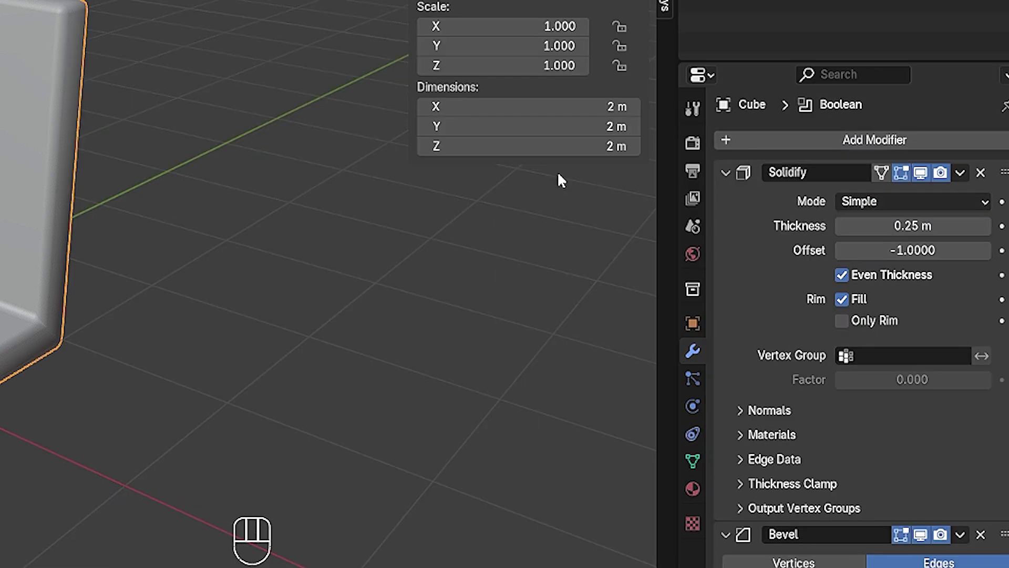
{"action": "left_click", "coordinate": [727, 173]}
{"action": "left_click", "coordinate": [726, 198]}
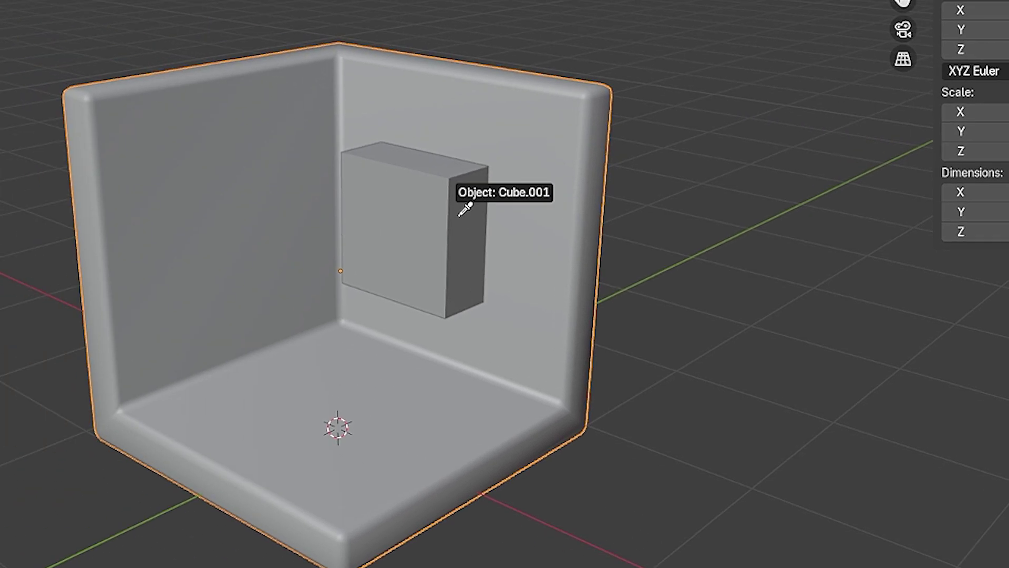
{"action": "left_click", "coordinate": [458, 217]}
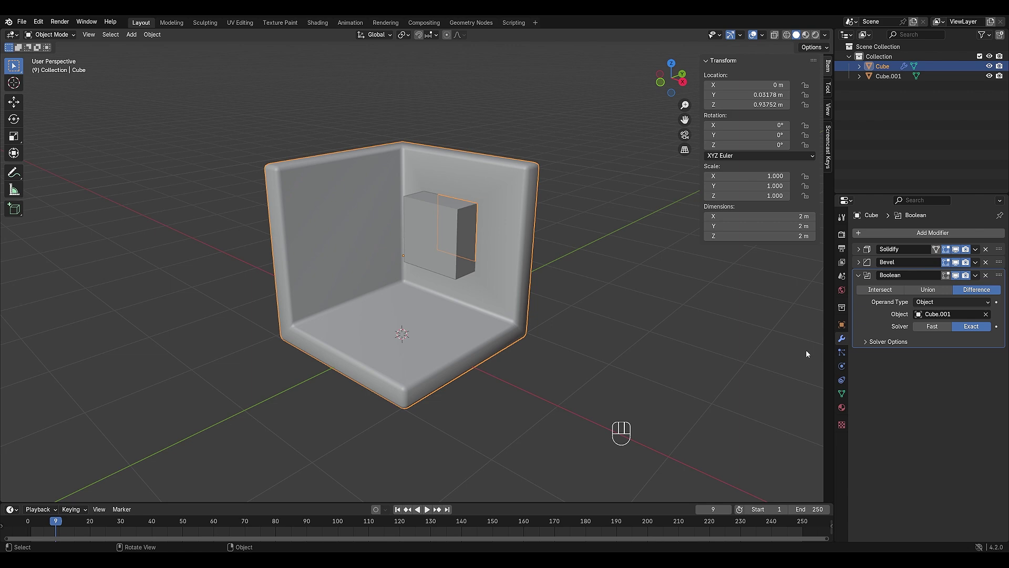
{"action": "left_click", "coordinate": [457, 216]}
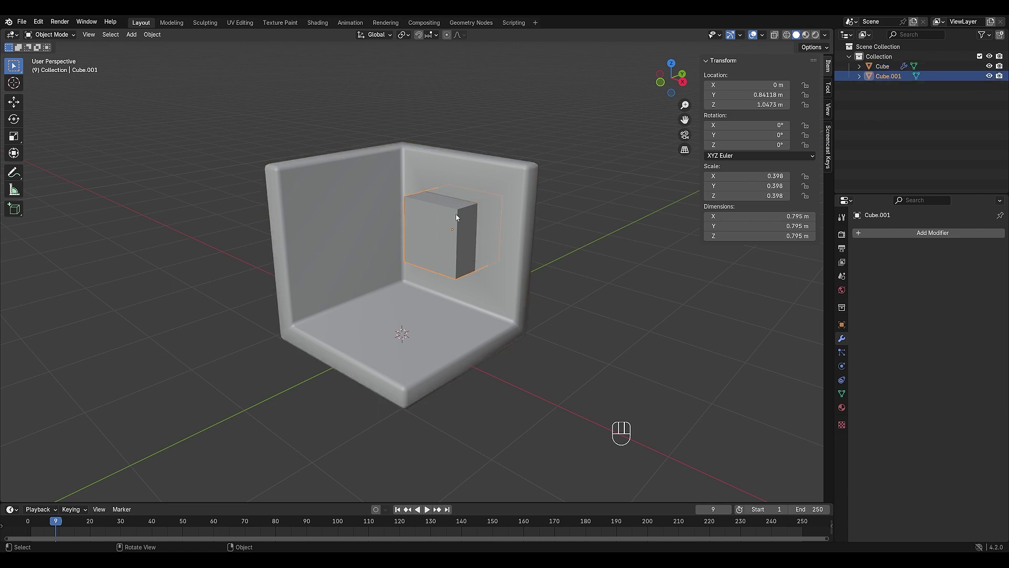
{"action": "left_click", "coordinate": [844, 327]}
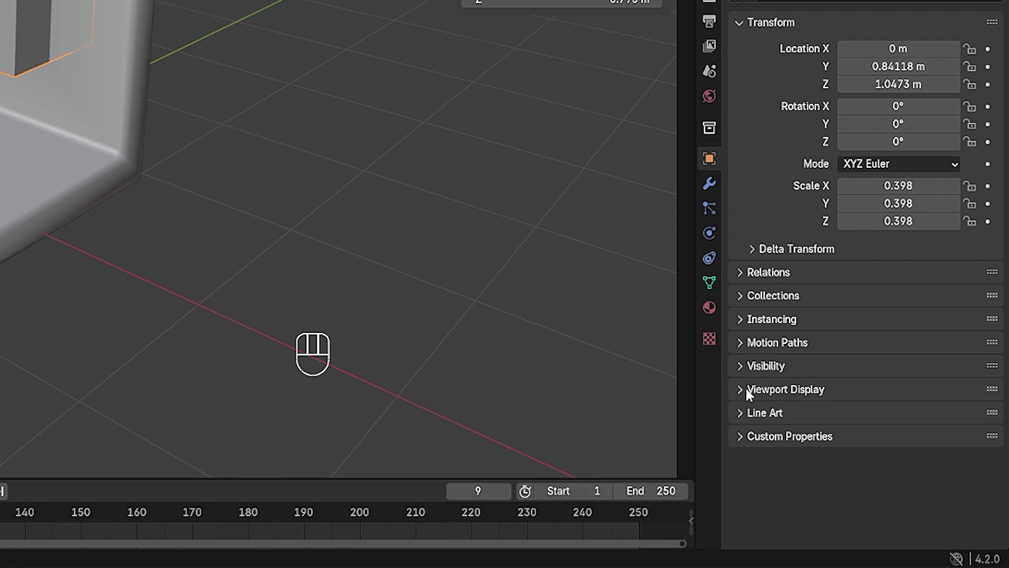
Set the cutter box's viewport display to Wireframe
{"action": "left_click", "coordinate": [748, 387]}
{"action": "scroll", "coordinate": [767, 421], "scroll_direction": "down", "scroll_amount": 5}
{"action": "left_click", "coordinate": [867, 465]}
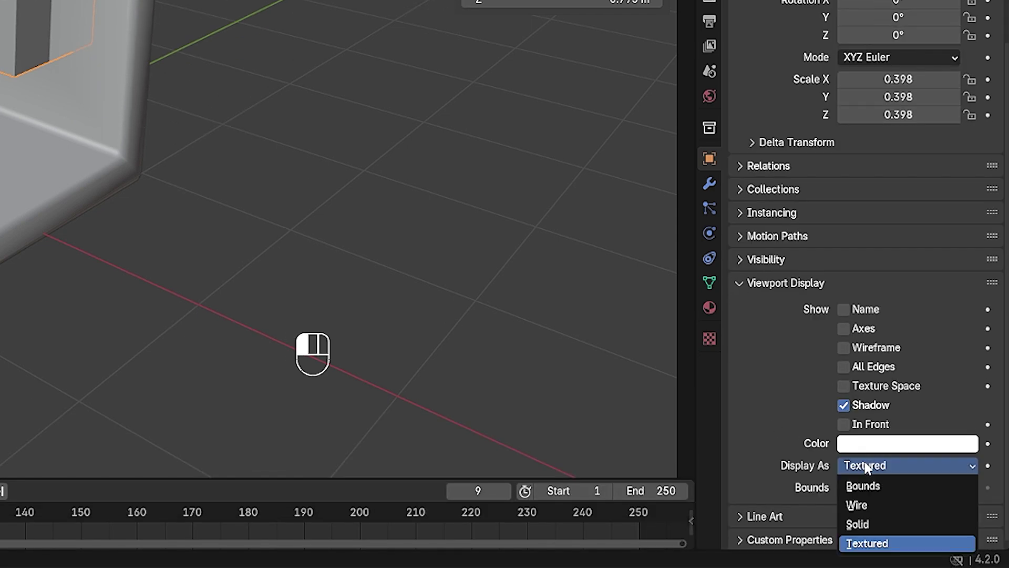
{"action": "left_click", "coordinate": [866, 509]}
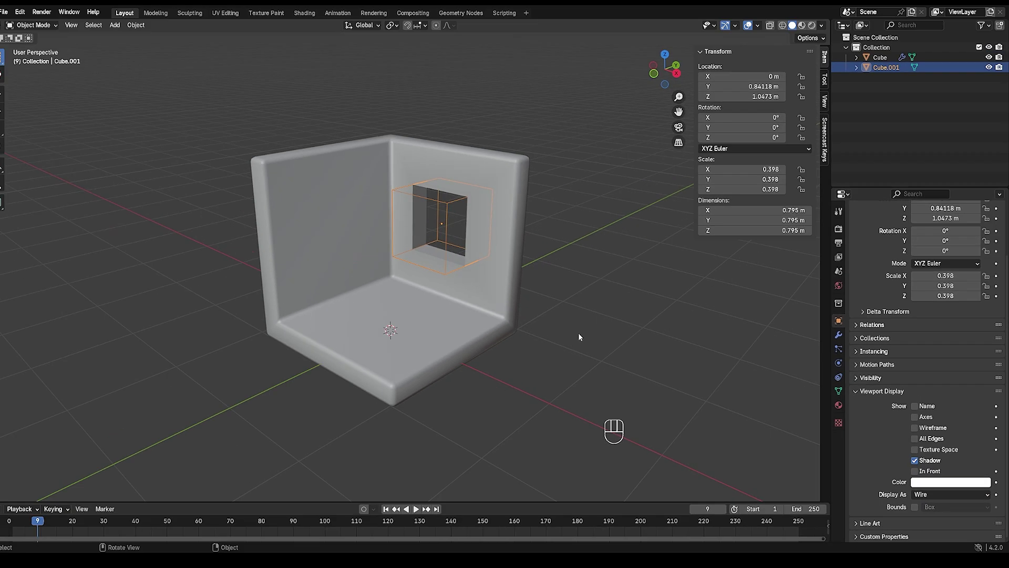
{"action": "scroll", "coordinate": [463, 216], "scroll_direction": "up", "scroll_amount": 3}
Narrow the cutter box along the X axis
{"action": "middle_click_drag", "start_coordinate": [465, 222], "coordinate": [469, 255]}
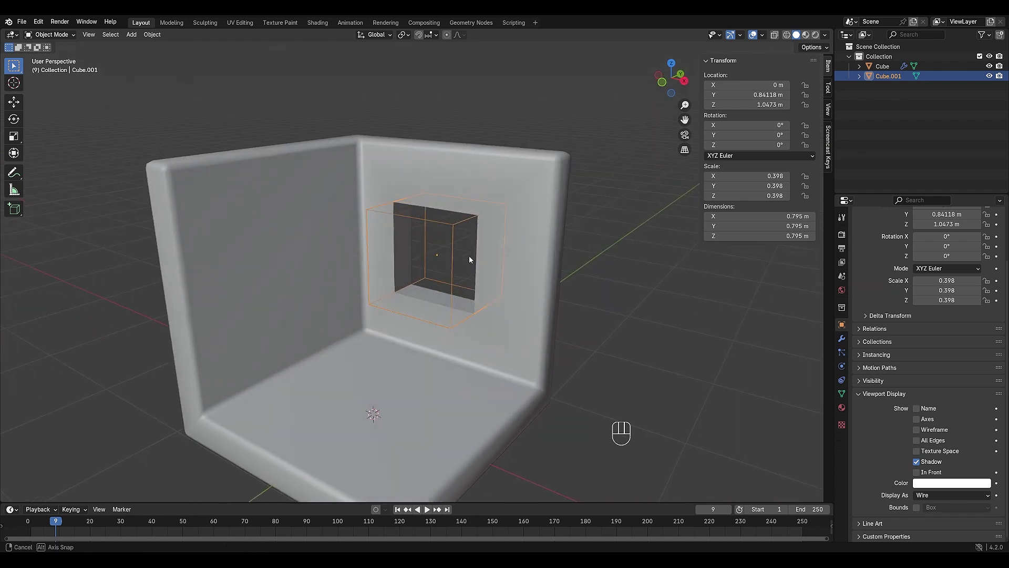
{"action": "key", "text": "s"}
{"action": "key", "text": "x"}
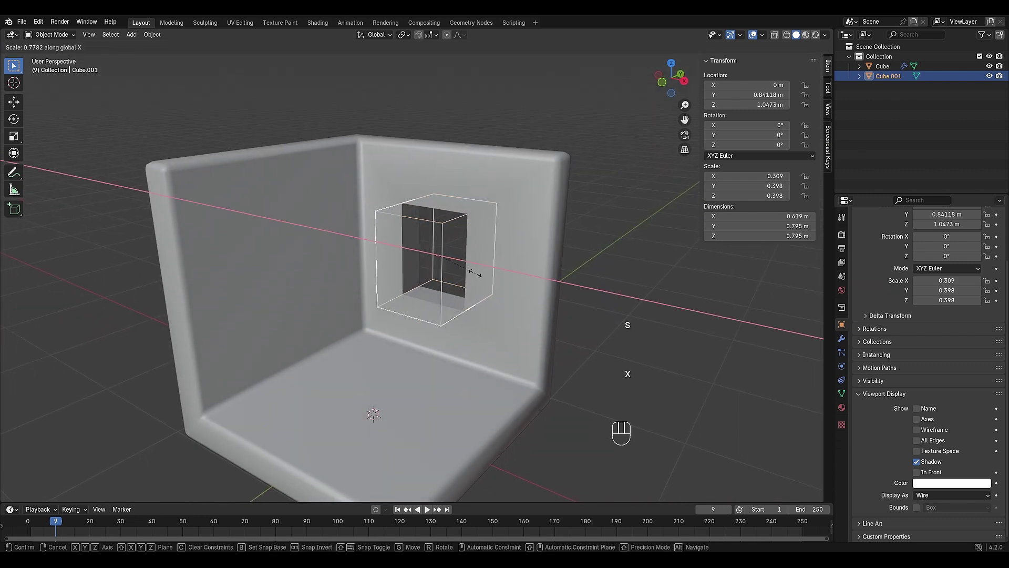
{"action": "left_click", "coordinate": [474, 276]}
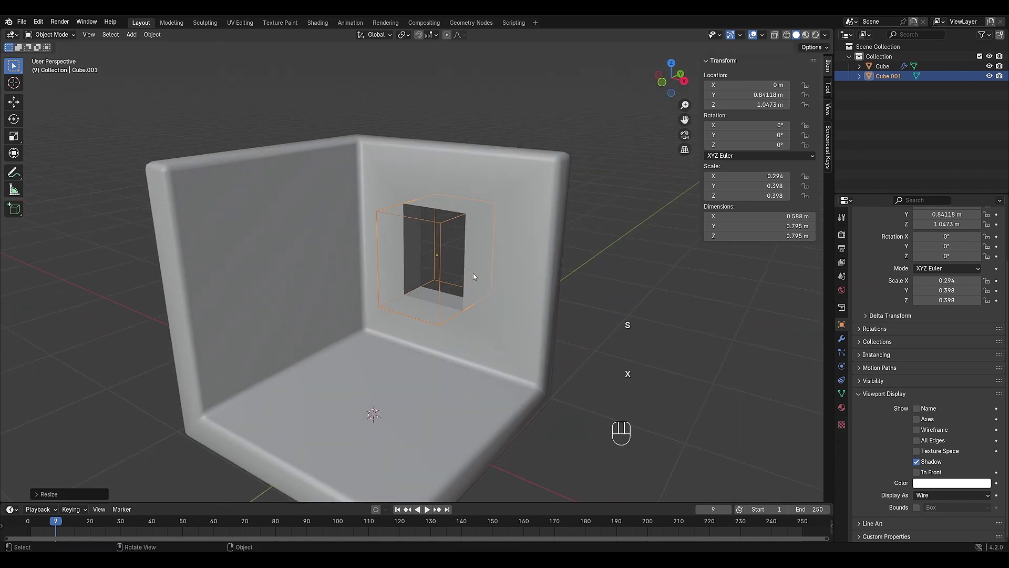
{"action": "left_click", "coordinate": [543, 282]}
Bevel the cutter's top edge into an arch (0.66 m, 4 segments)
{"action": "key", "text": "Tab"}
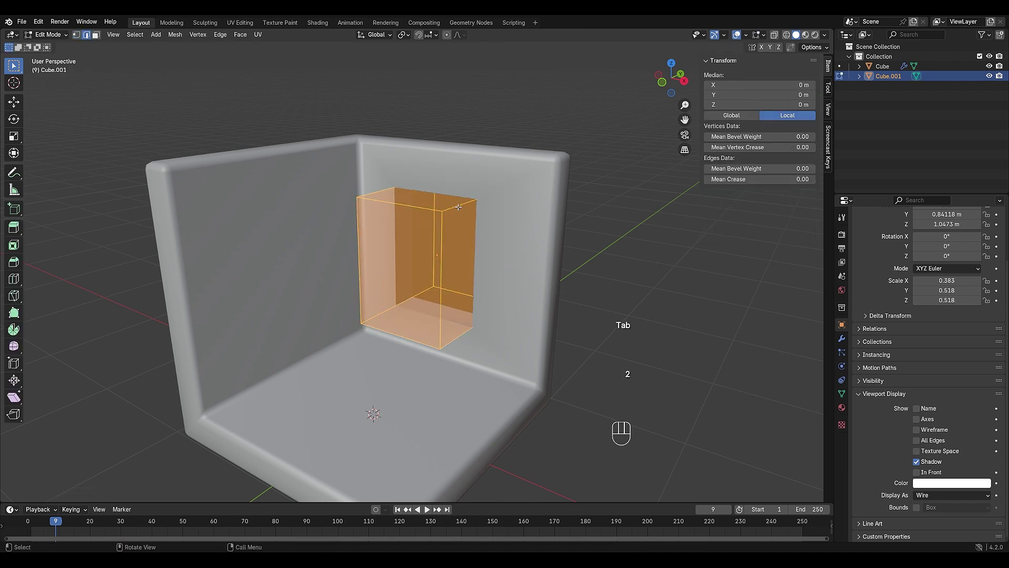
{"action": "left_click", "coordinate": [459, 207]}
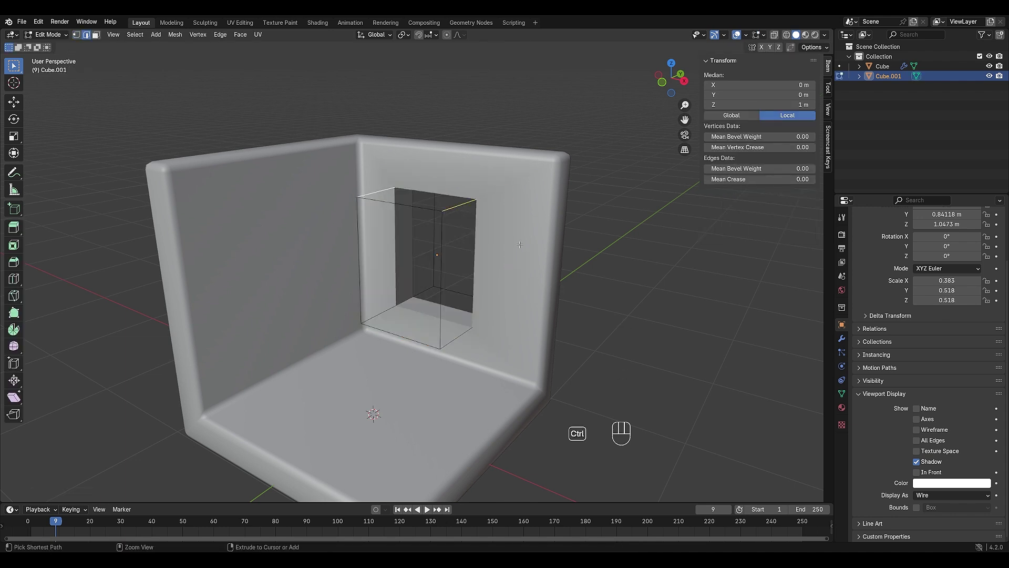
{"action": "key", "text": "ctrl+b"}
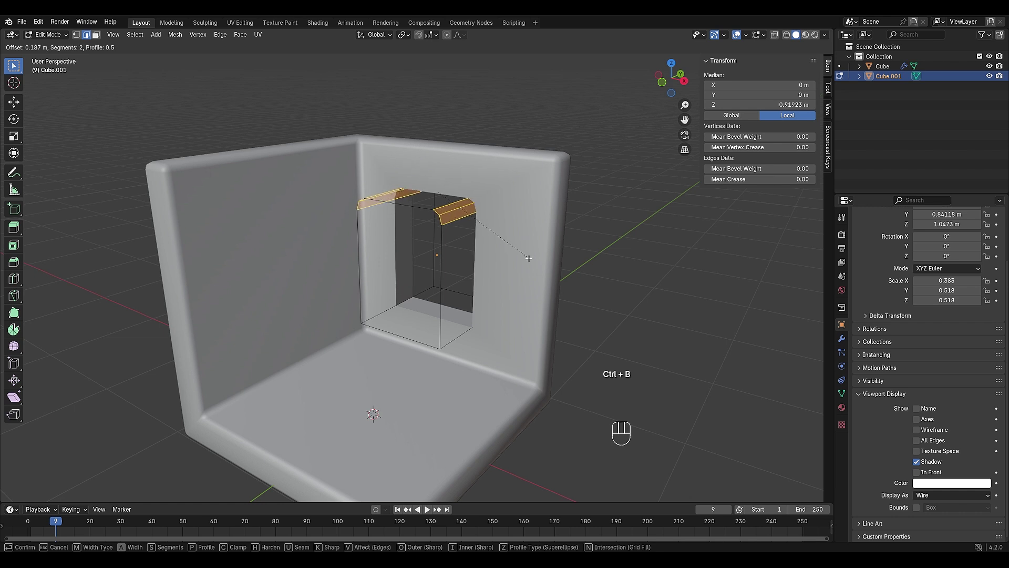
{"action": "left_click", "coordinate": [541, 286]}
{"action": "key", "text": "Tab"}
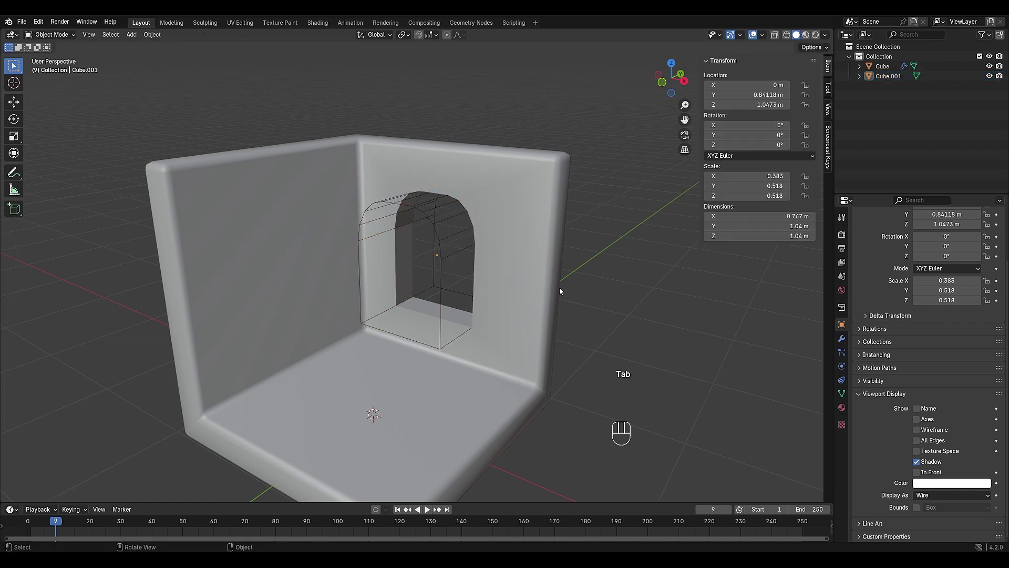
Add a Bevel modifier to the floor cylinder
{"action": "middle_click_drag", "start_coordinate": [460, 230], "coordinate": [434, 242]}
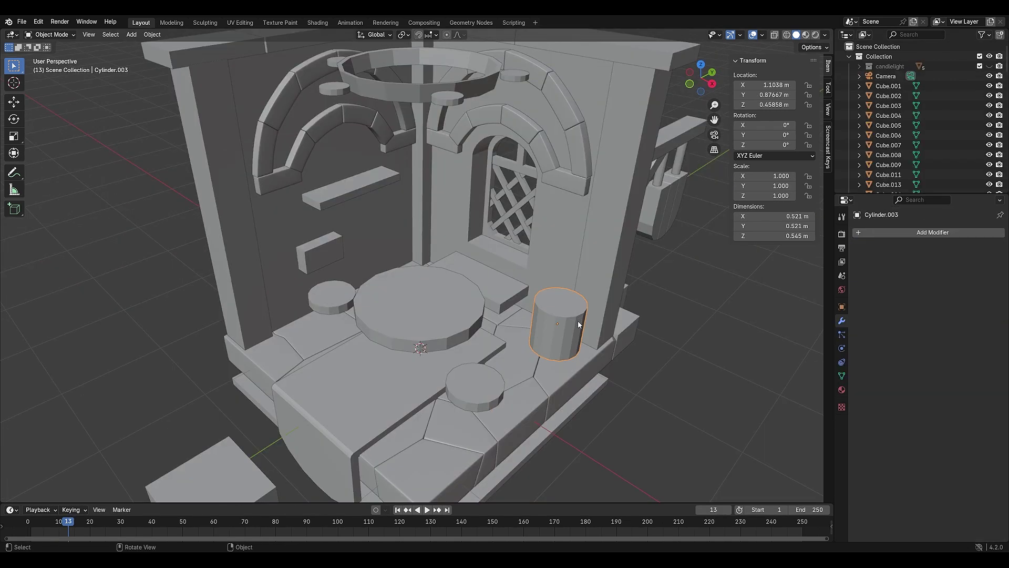
{"action": "middle_click_drag", "start_coordinate": [567, 310], "coordinate": [484, 319]}
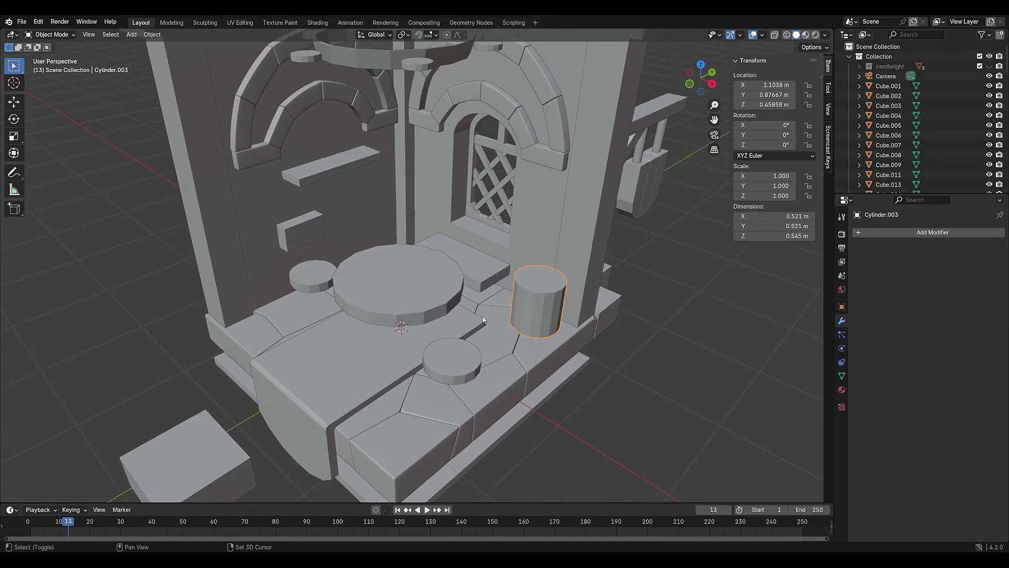
{"action": "left_click", "coordinate": [901, 233]}
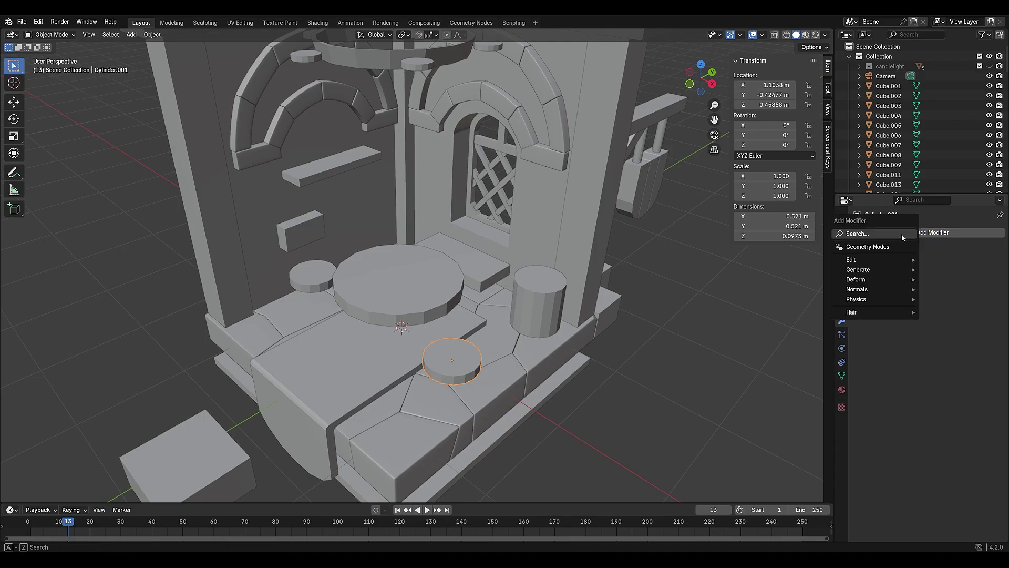
{"action": "mouse_move", "coordinate": [861, 270]}
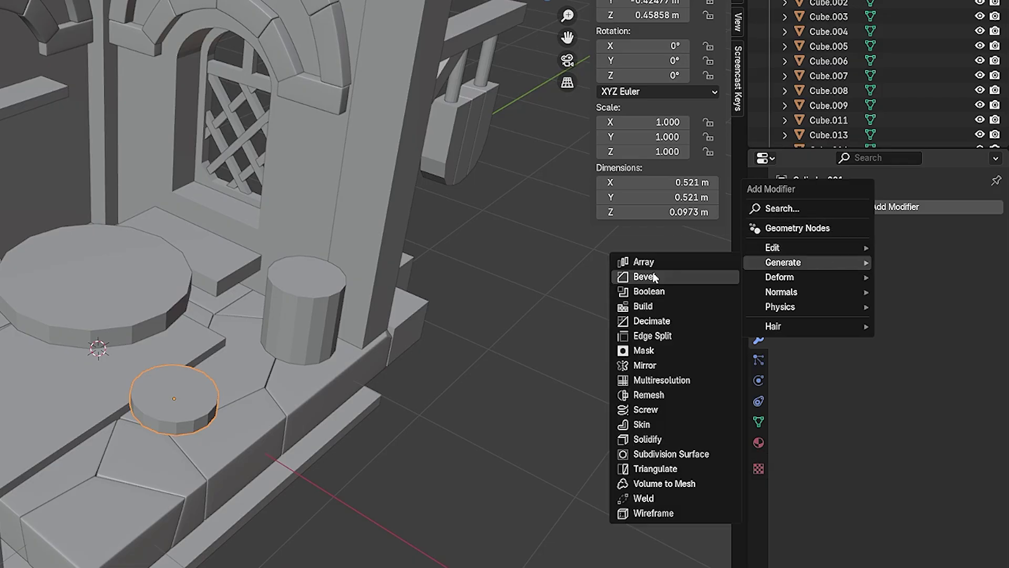
{"action": "left_click", "coordinate": [654, 277]}
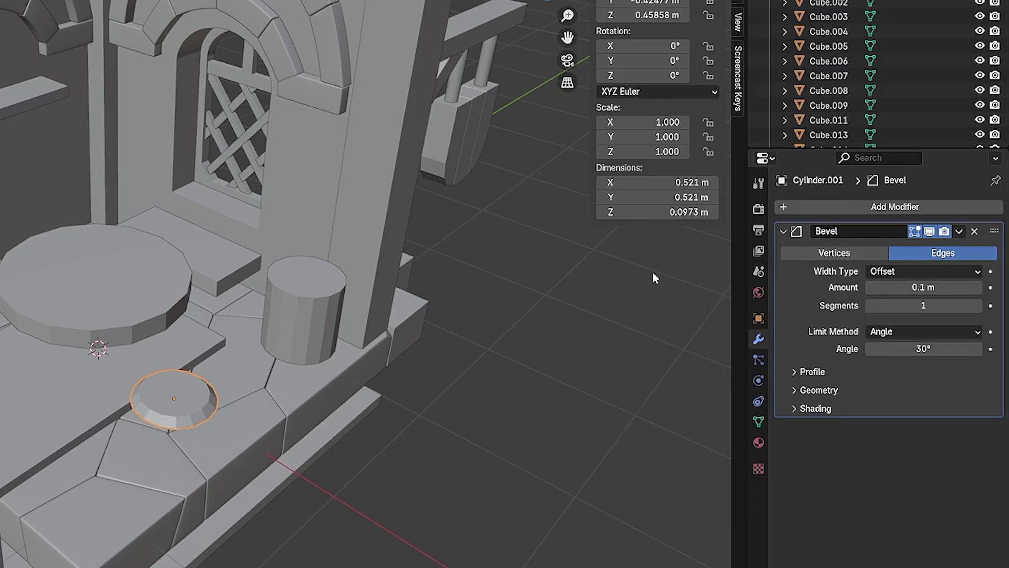
Add a Subdivision Surface modifier and lower the Bevel amount to 0.03 m
{"action": "left_click", "coordinate": [870, 207]}
{"action": "mouse_move", "coordinate": [871, 207]}
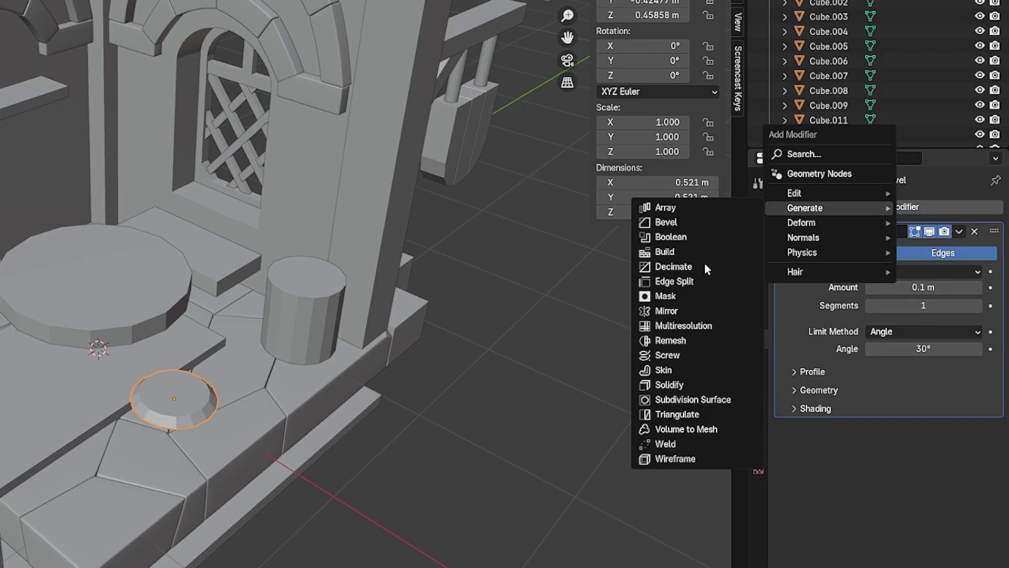
{"action": "left_click", "coordinate": [683, 403]}
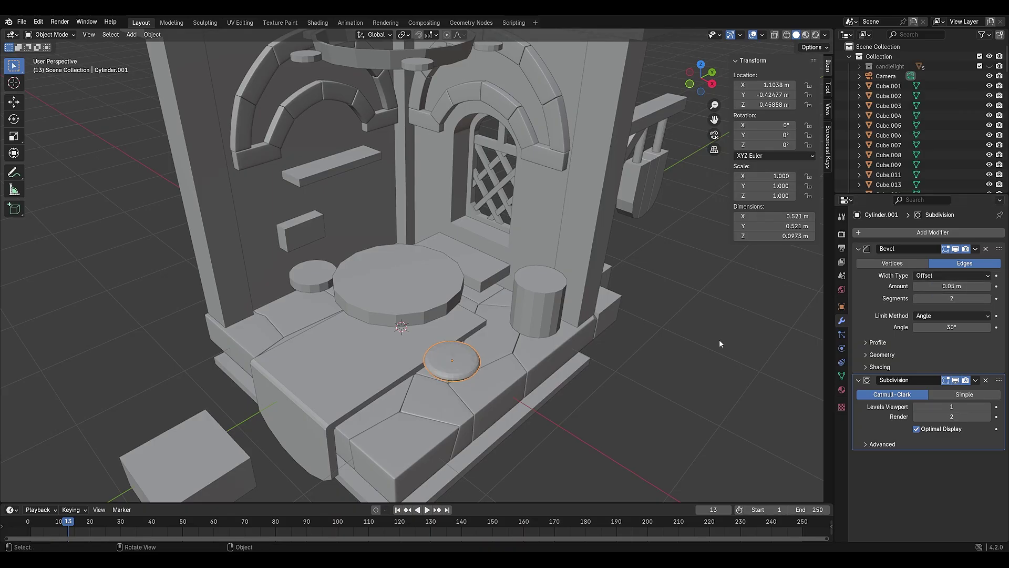
{"action": "scroll", "coordinate": [509, 346], "scroll_direction": "up", "scroll_amount": 8}
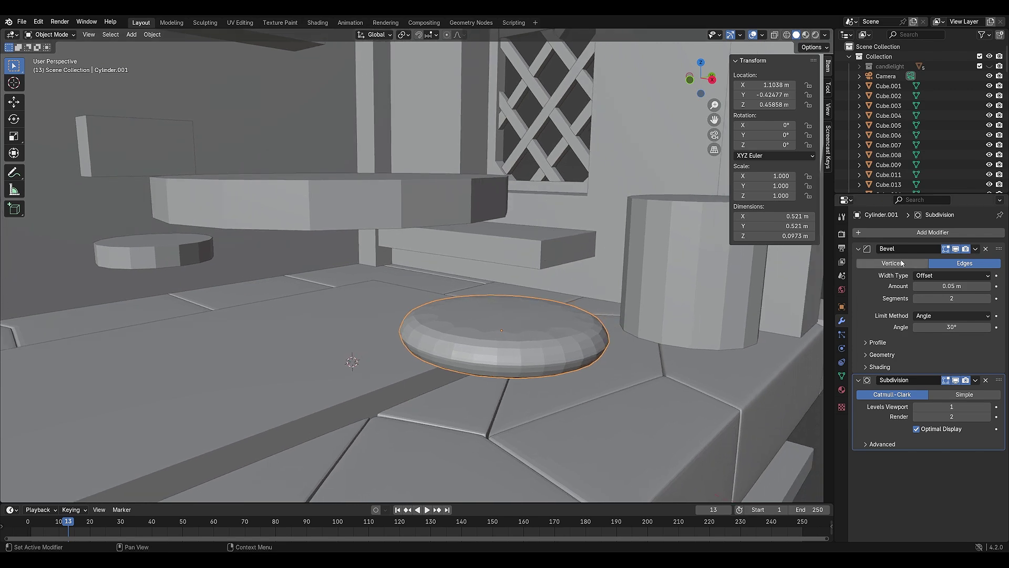
{"action": "left_click", "coordinate": [916, 286]}
{"action": "left_click", "coordinate": [916, 286]}
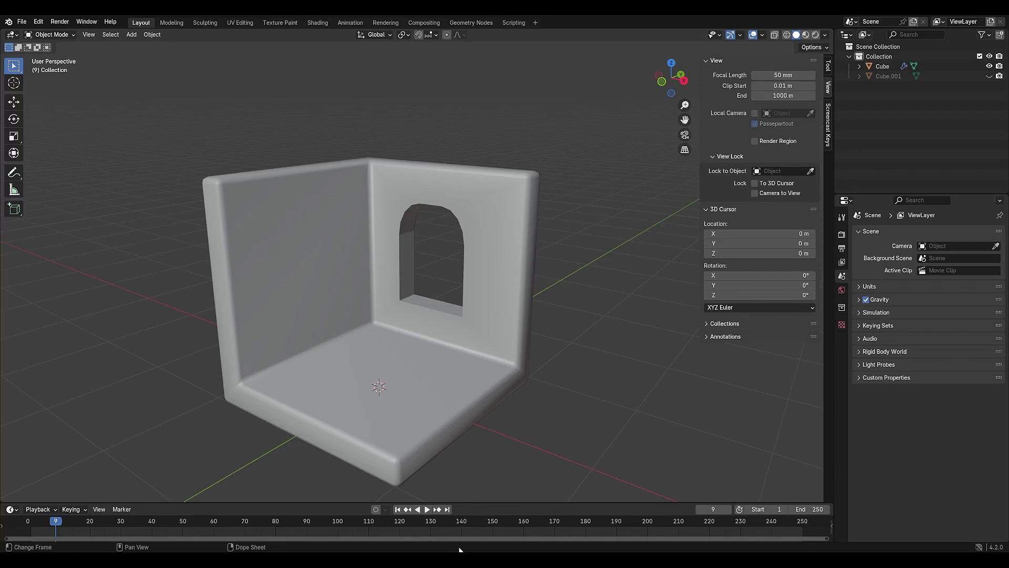
Add an area light, raise it to 1.6368 m and switch to Rendered shading
{"action": "key", "text": "shift+a"}
{"action": "mouse_move", "coordinate": [428, 260]}
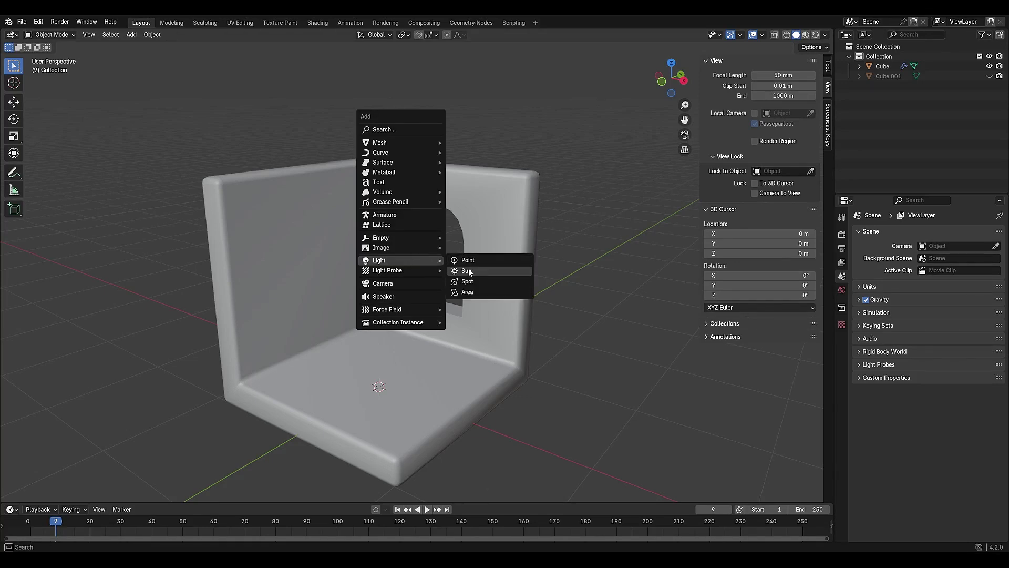
{"action": "left_click", "coordinate": [474, 292]}
{"action": "key", "text": "g"}
{"action": "key", "text": "z"}
{"action": "left_click", "coordinate": [425, 220]}
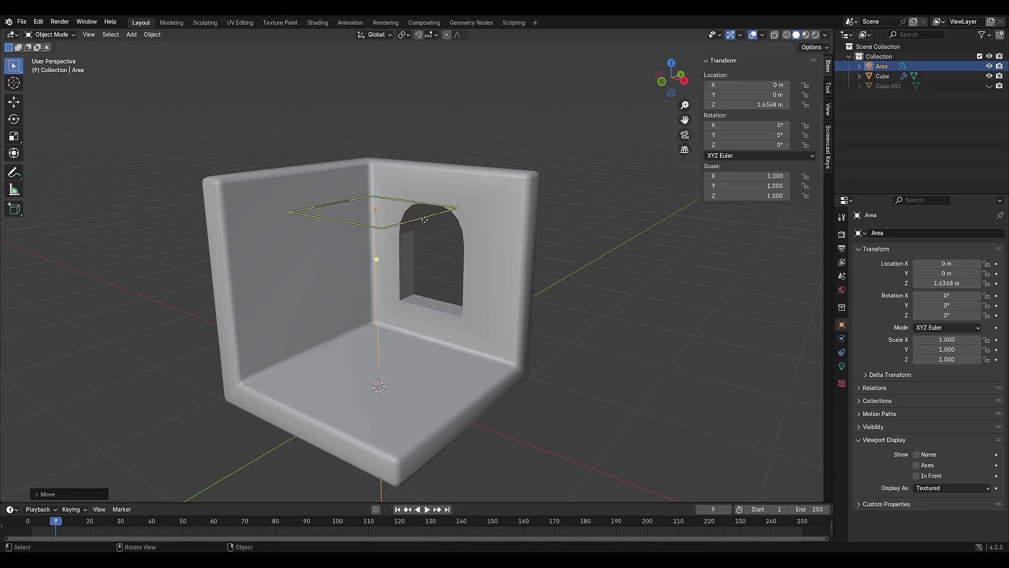
{"action": "left_click", "coordinate": [815, 35]}
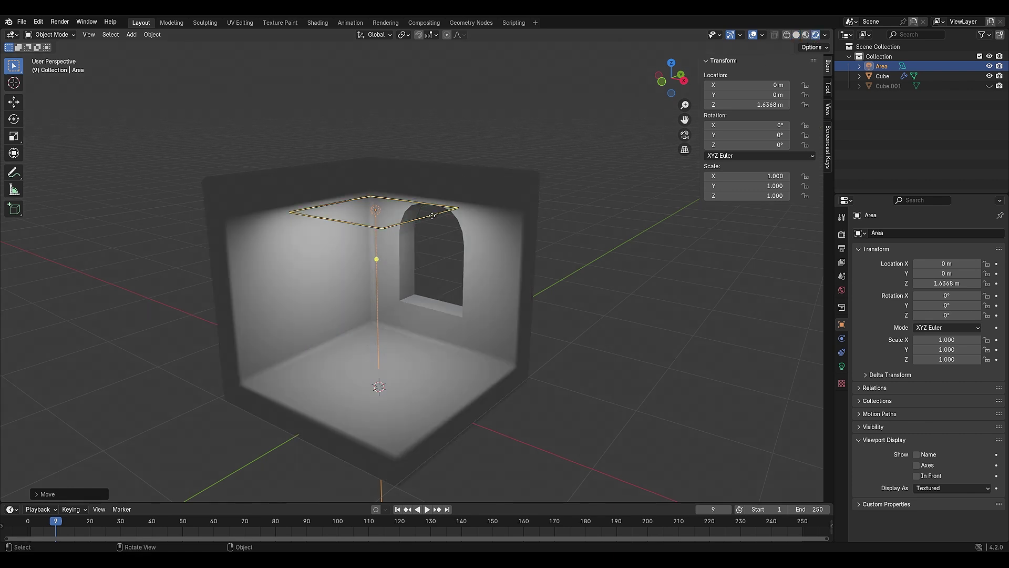
Raise the area light to 2.379 m and scale it to 0.555
{"action": "key", "text": "g"}
{"action": "key", "text": "z"}
{"action": "key", "text": "Return"}
{"action": "key", "text": "s"}
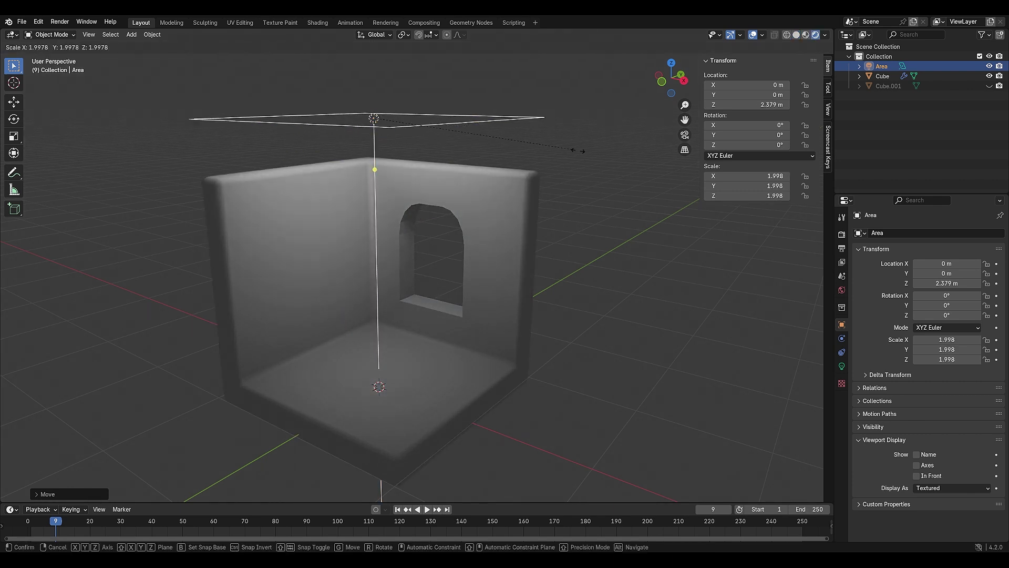
{"action": "key", "text": "Return"}
{"action": "key", "text": "s"}
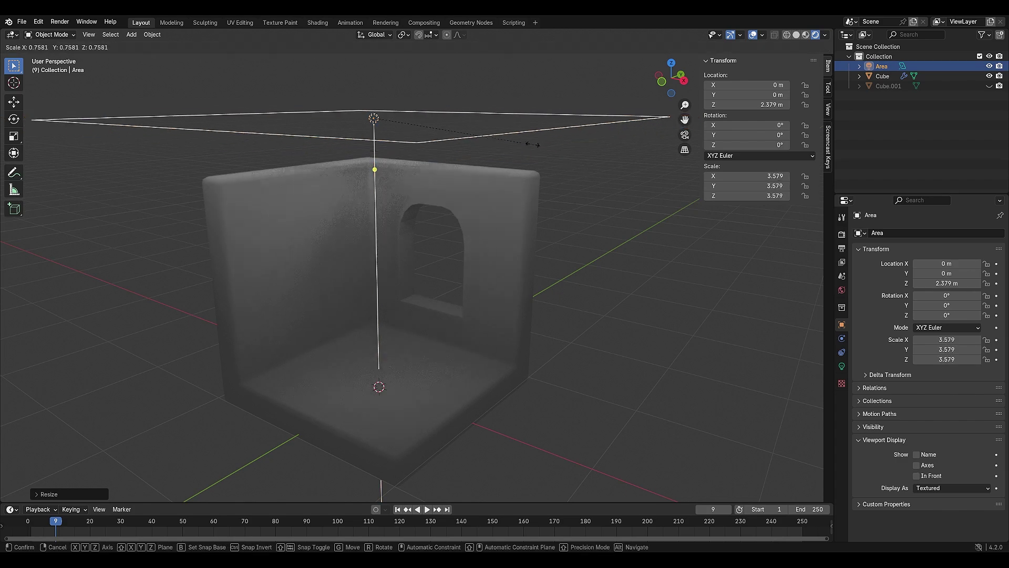
{"action": "key", "text": "Return"}
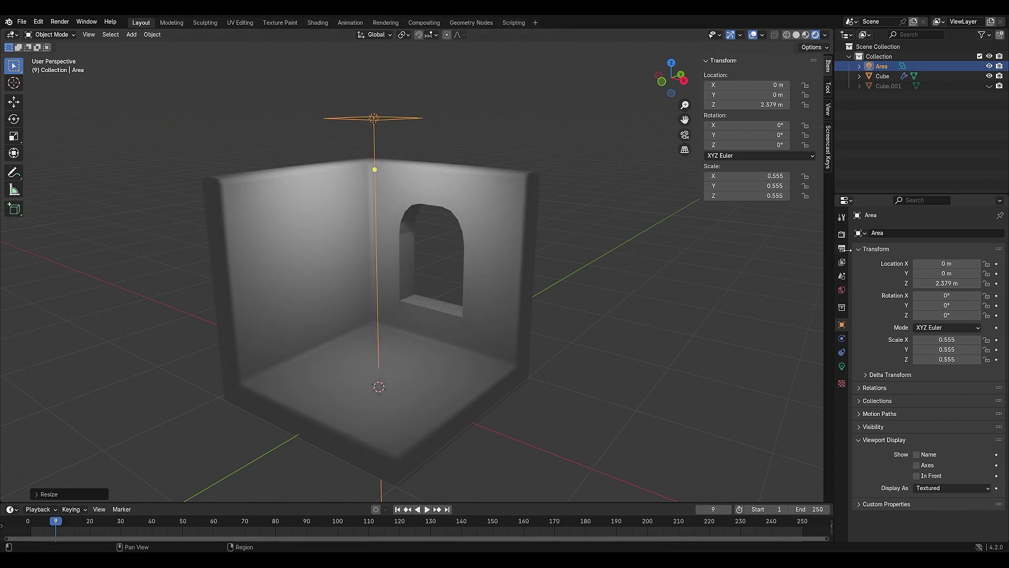
Set the render engine to Cycles
{"action": "left_click", "coordinate": [842, 233]}
{"action": "left_click", "coordinate": [941, 233]}
{"action": "left_click", "coordinate": [923, 263]}
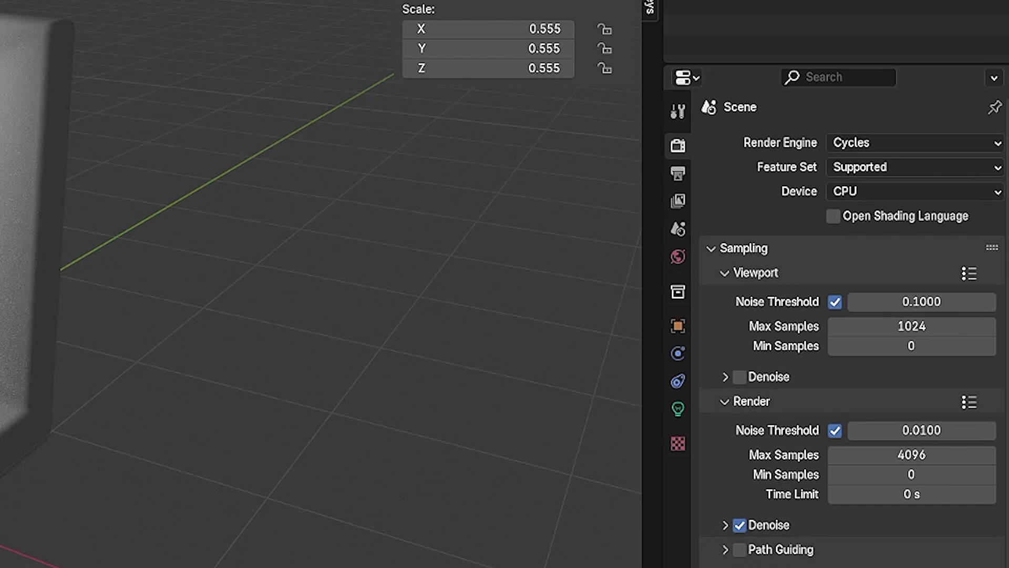
Switch the viewport to Rendered shading and orbit to a lower, more frontal view
{"action": "left_click_drag", "start_coordinate": [491, 48], "coordinate": [526, 48]}
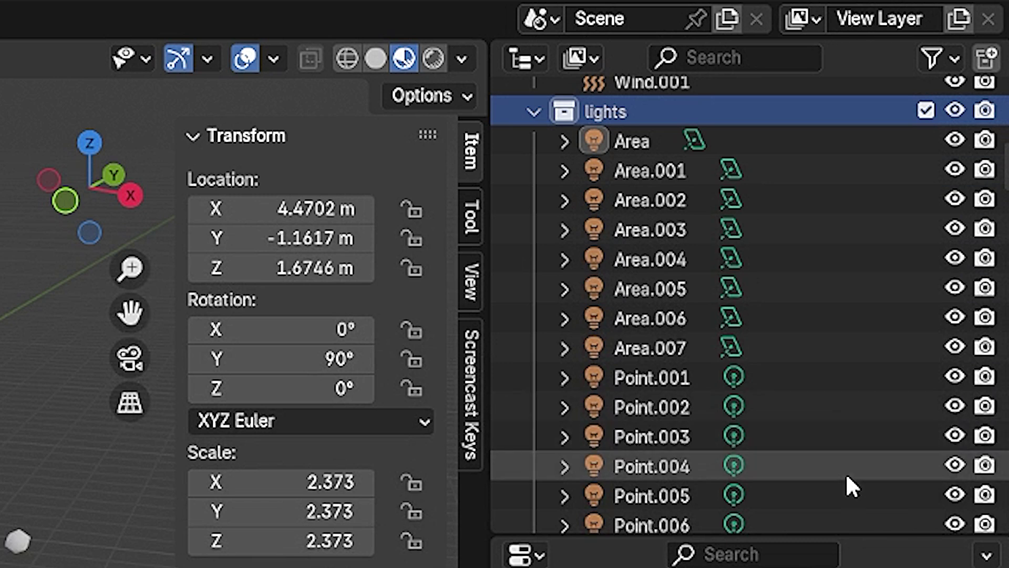
{"action": "scroll", "coordinate": [847, 472], "scroll_direction": "down", "scroll_amount": 2}
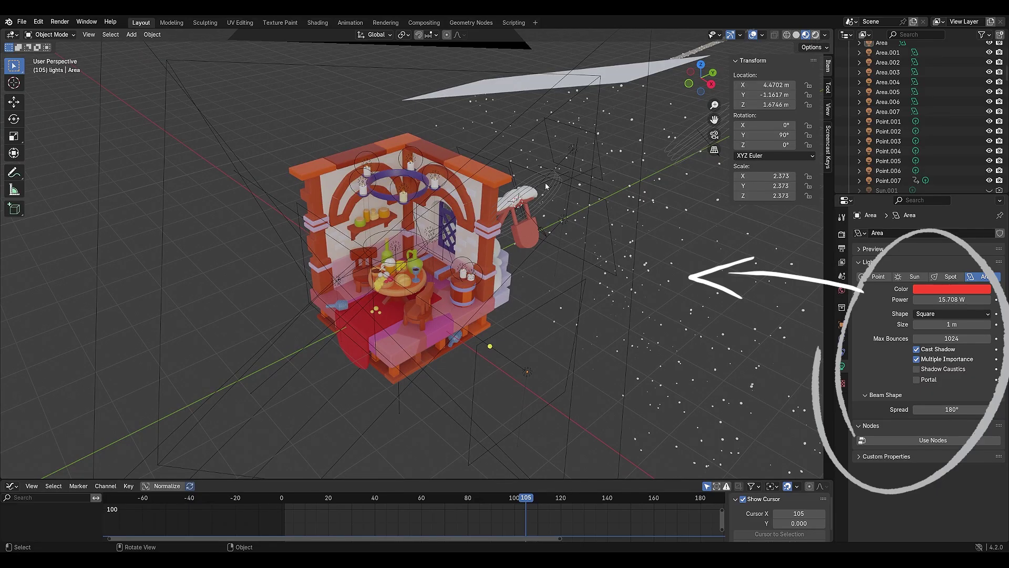
{"action": "key", "text": "z"}
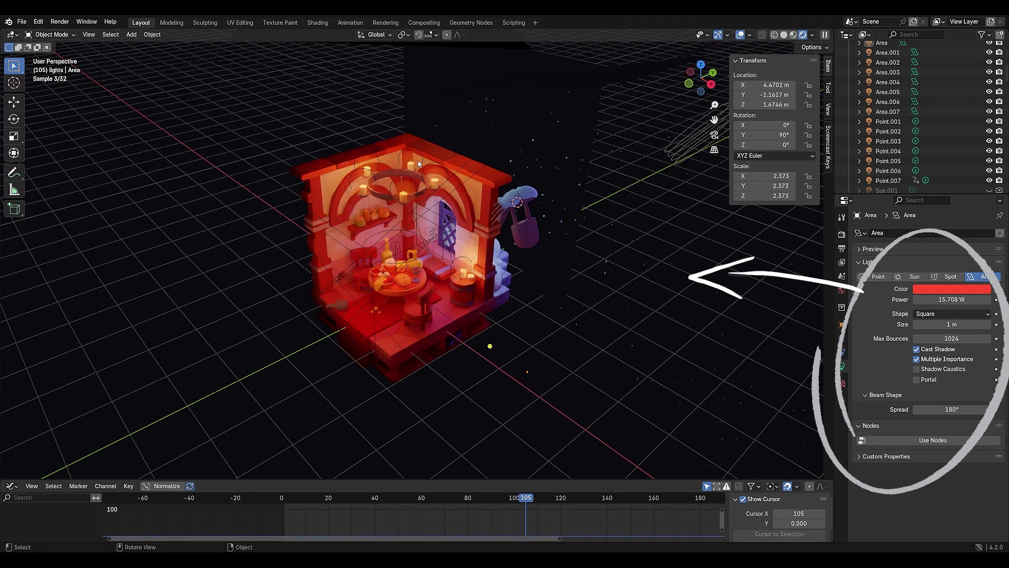
{"action": "middle_click_drag", "start_coordinate": [385, 126], "coordinate": [404, 127]}
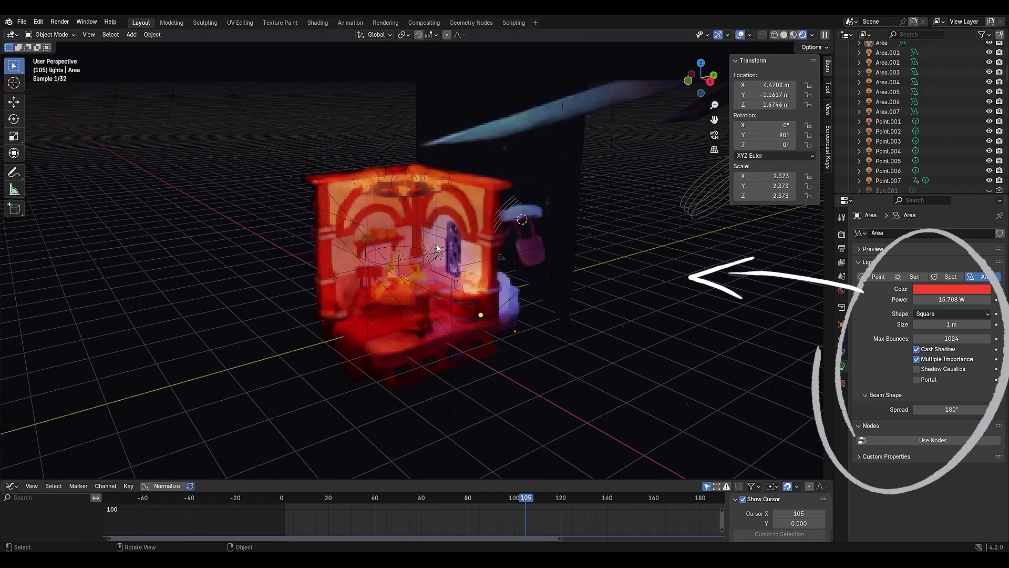
Select the area lights Area.006, Area.004, Area.001, Area.007 and Area.002 in turn
{"action": "left_click", "coordinate": [444, 261]}
{"action": "scroll", "coordinate": [398, 258], "scroll_direction": "up", "scroll_amount": 3}
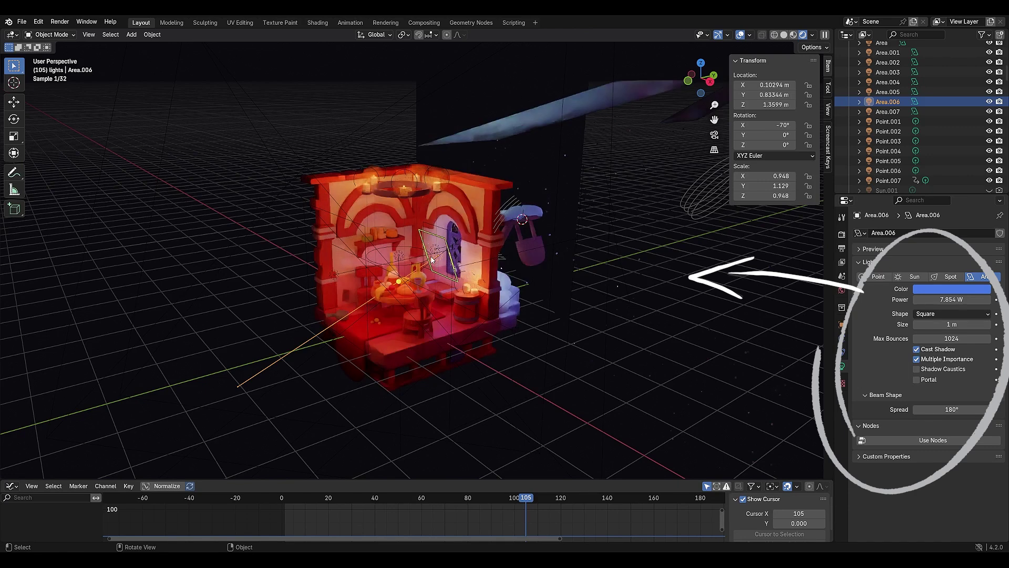
{"action": "left_click", "coordinate": [397, 254]}
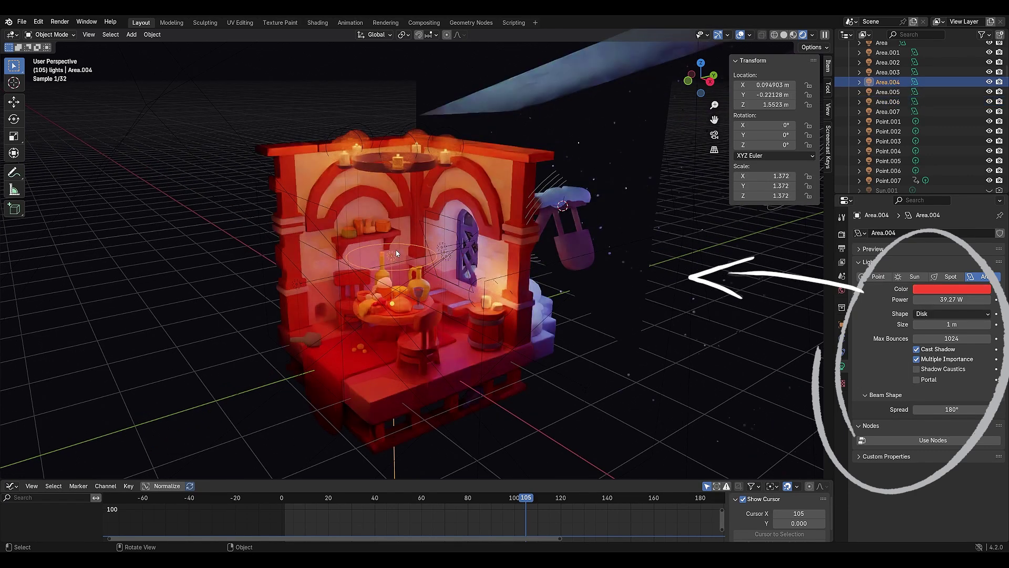
{"action": "left_click", "coordinate": [298, 286]}
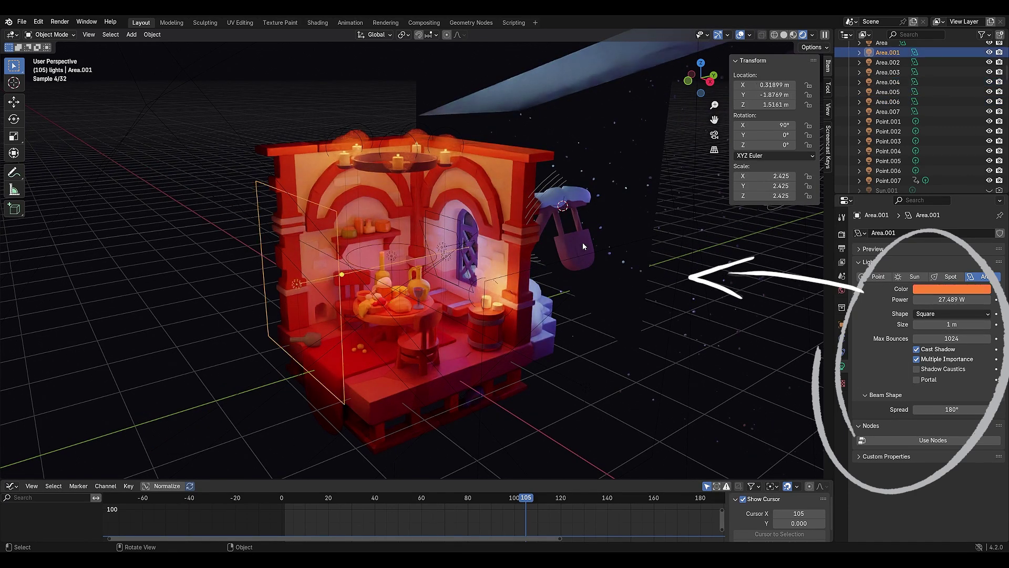
{"action": "middle_click_drag", "start_coordinate": [452, 241], "coordinate": [431, 240]}
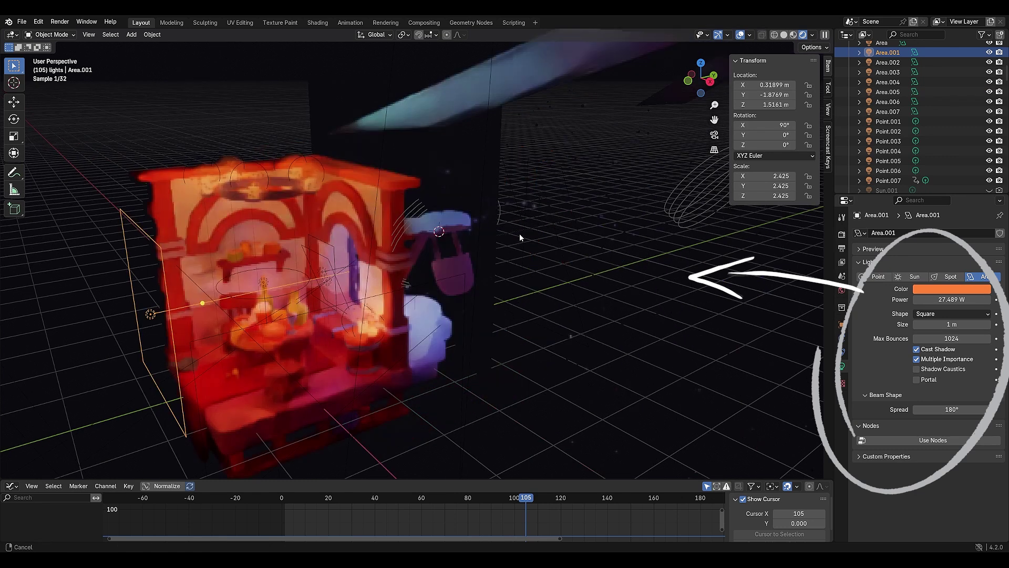
{"action": "middle_click_drag", "start_coordinate": [520, 237], "coordinate": [606, 257]}
{"action": "left_click", "coordinate": [606, 257]}
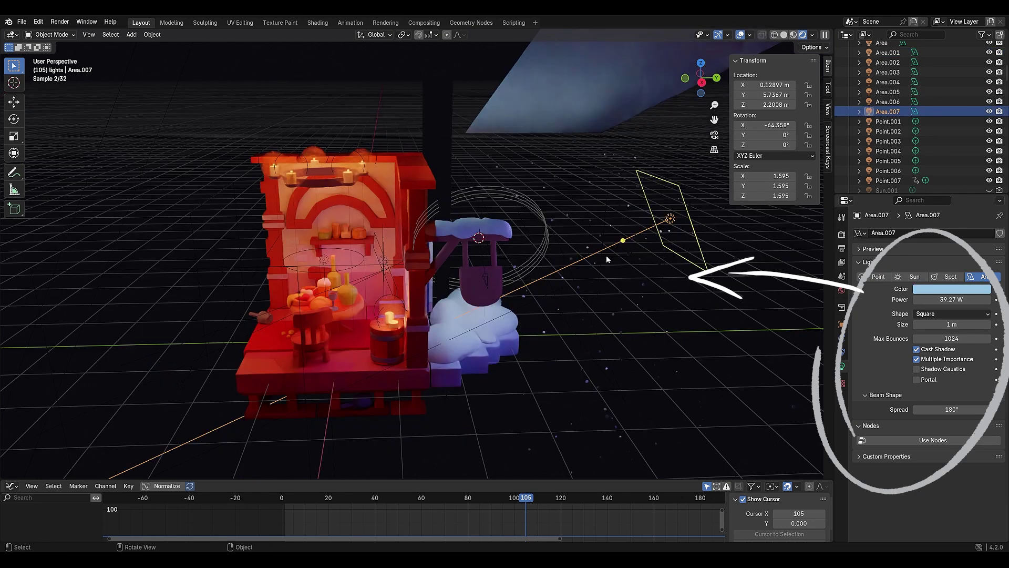
{"action": "left_click", "coordinate": [561, 291]}
{"action": "middle_click_drag", "start_coordinate": [526, 332], "coordinate": [561, 318]}
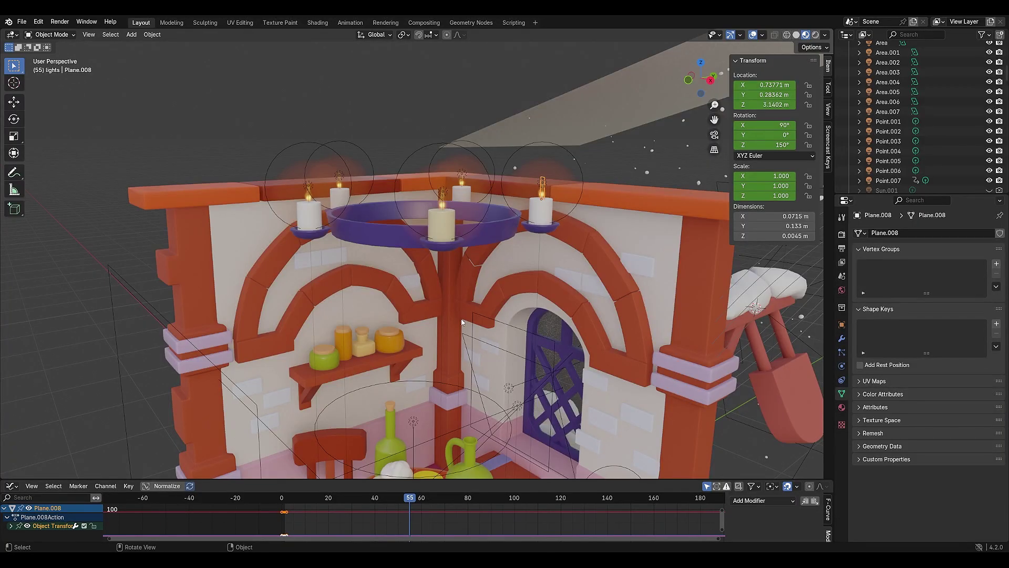
Zoom onto the candle ring and select flame planes Plane.007, Plane.005 and Plane.006 together
{"action": "scroll", "coordinate": [397, 241], "scroll_direction": "up", "scroll_amount": 3}
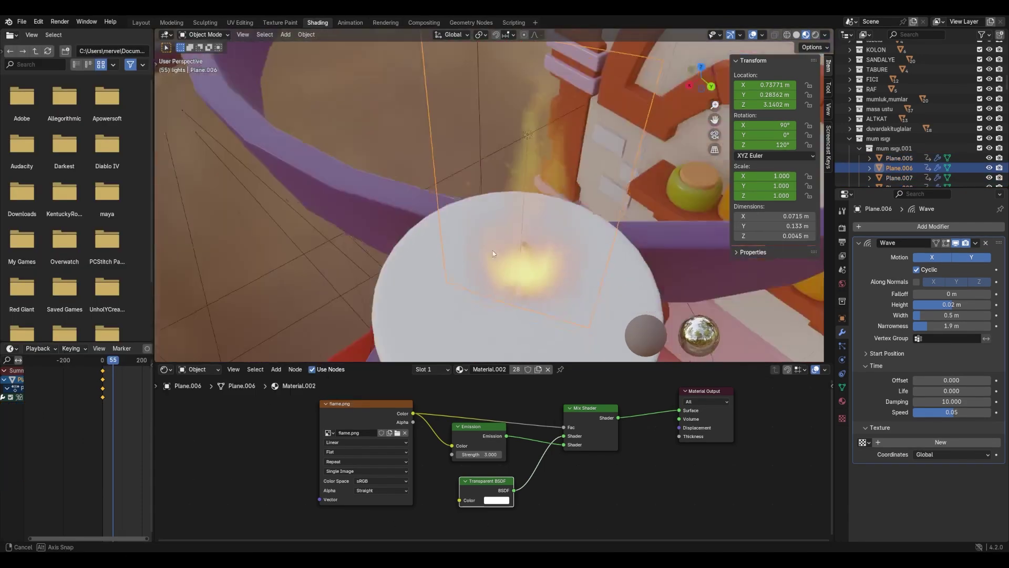
{"action": "middle_click_drag", "start_coordinate": [557, 247], "coordinate": [525, 216]}
{"action": "left_click", "coordinate": [503, 178]}
{"action": "middle_click_drag", "start_coordinate": [503, 179], "coordinate": [488, 247]}
{"action": "scroll", "coordinate": [467, 244], "scroll_direction": "up", "scroll_amount": 4}
{"action": "left_click", "coordinate": [467, 244]}
{"action": "left_click", "coordinate": [484, 251]}
{"action": "left_click_drag", "start_coordinate": [419, 117], "coordinate": [534, 243]}
{"action": "middle_click_drag", "start_coordinate": [533, 243], "coordinate": [494, 179]}
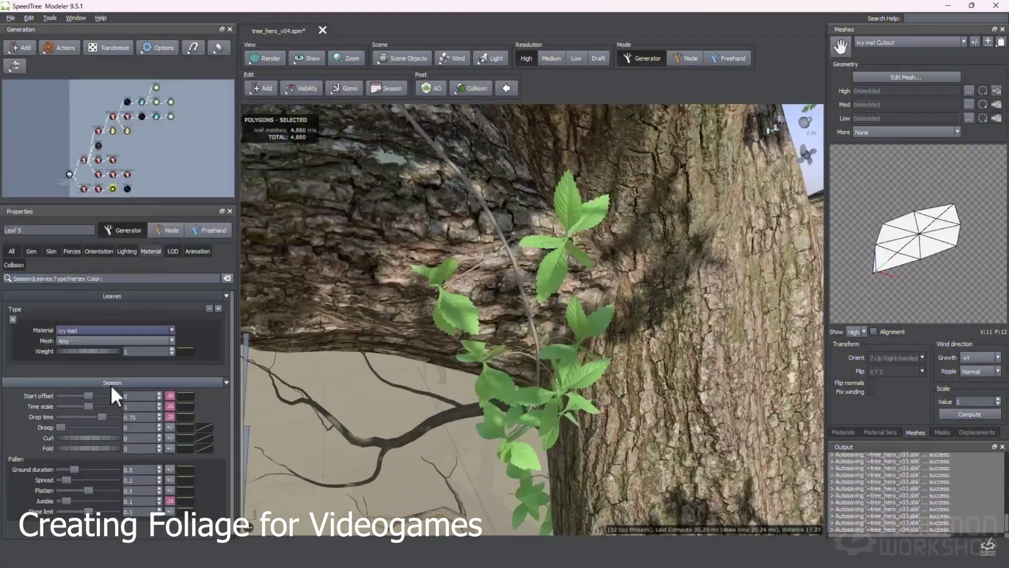
{"action": "left_click_drag", "start_coordinate": [473, 337], "coordinate": [493, 391]}
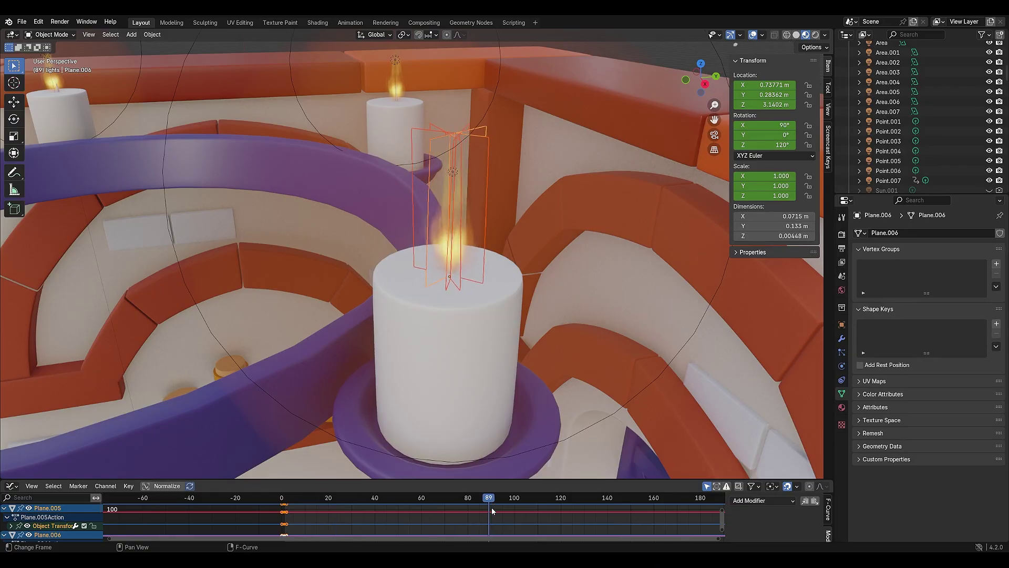
Add a Wave modifier to the paper sheet and adjust its Time speed toward 0.07
{"action": "left_click_drag", "start_coordinate": [491, 510], "coordinate": [557, 510]}
{"action": "left_click", "coordinate": [613, 84]}
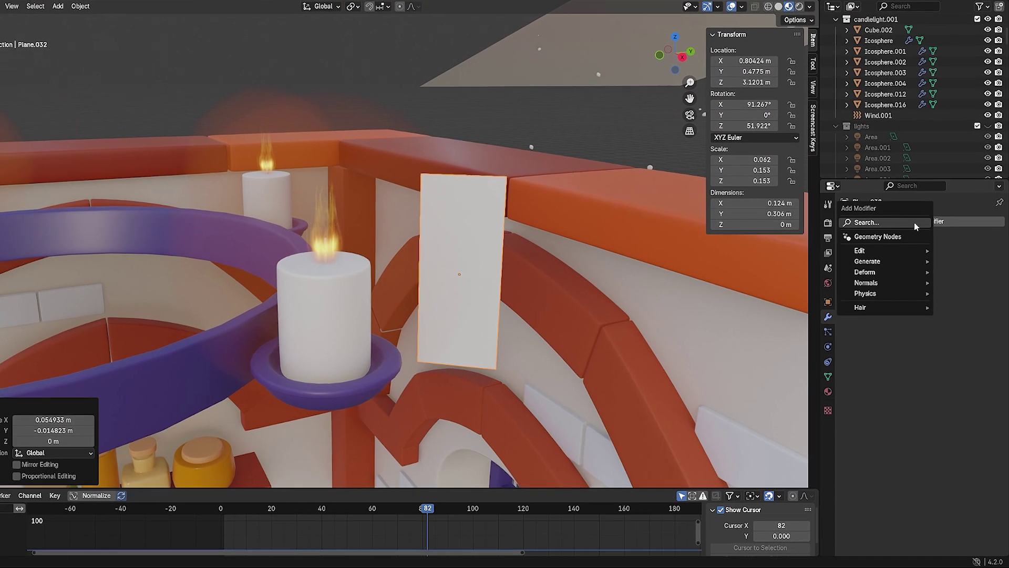
{"action": "mouse_move", "coordinate": [849, 262]}
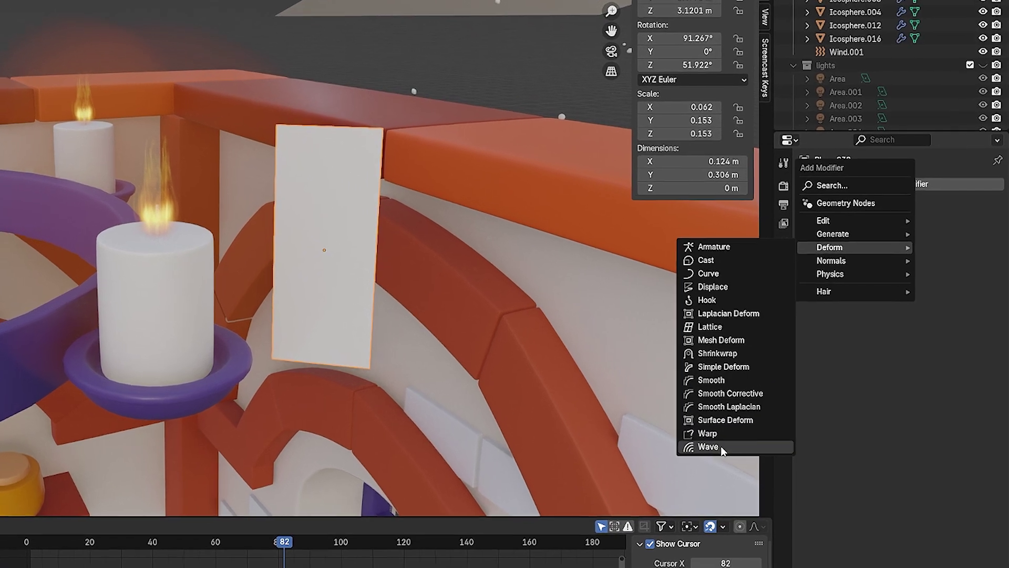
{"action": "left_click", "coordinate": [704, 445]}
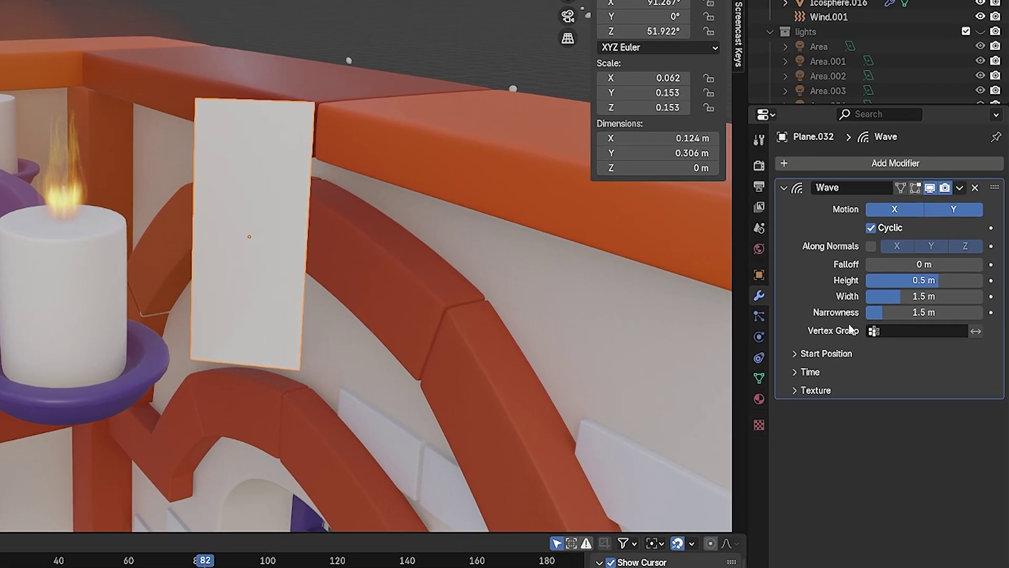
{"action": "left_click", "coordinate": [796, 372]}
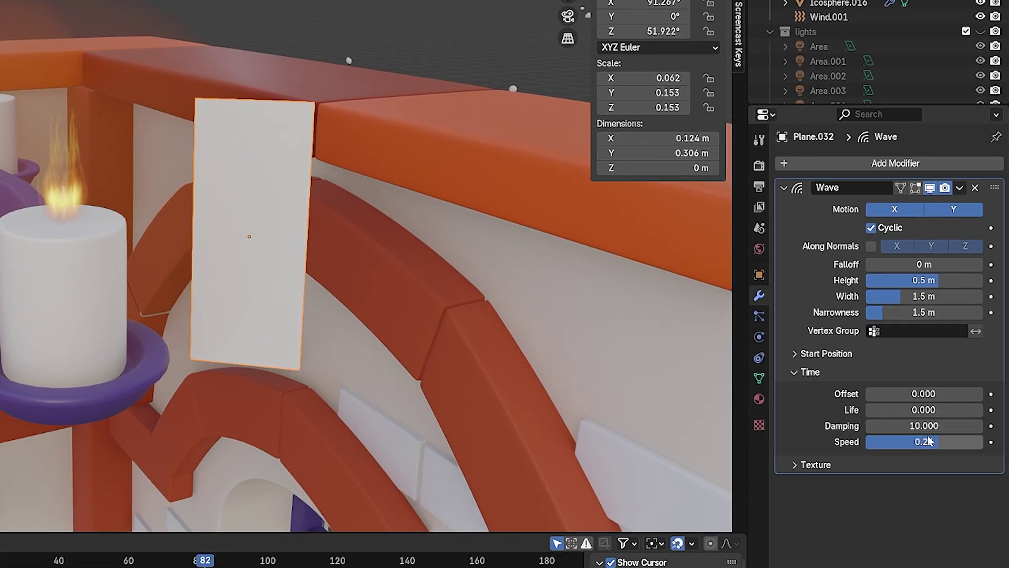
{"action": "left_click_drag", "start_coordinate": [929, 441], "coordinate": [954, 441]}
{"action": "middle_click_drag", "start_coordinate": [294, 310], "coordinate": [321, 336]}
{"action": "left_click_drag", "start_coordinate": [947, 441], "coordinate": [921, 442]}
Check the sheet's mesh in Edit Mode, then scrub to frame 154 to watch it ripple
{"action": "key", "text": "Tab"}
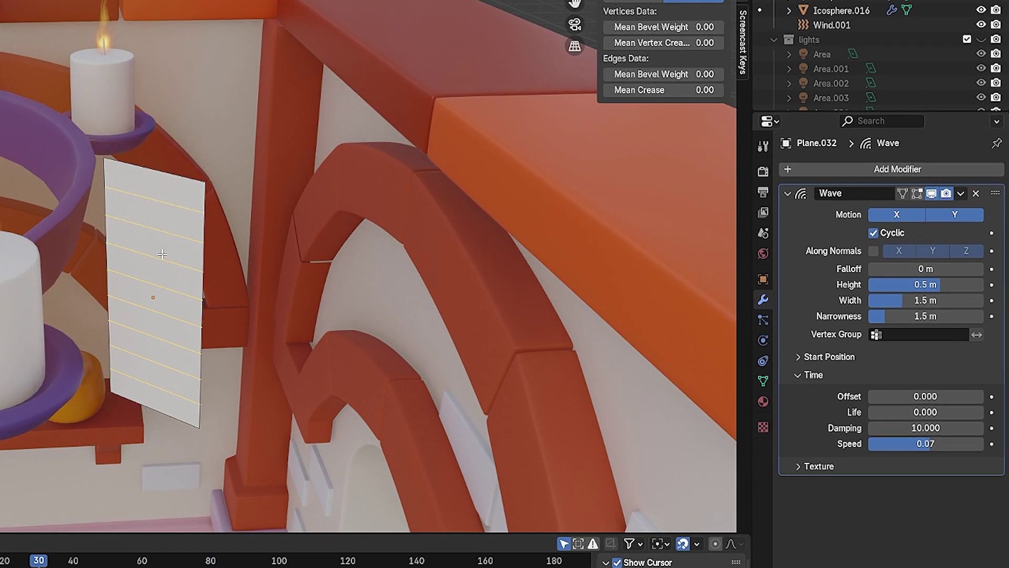
{"action": "key", "text": "Tab"}
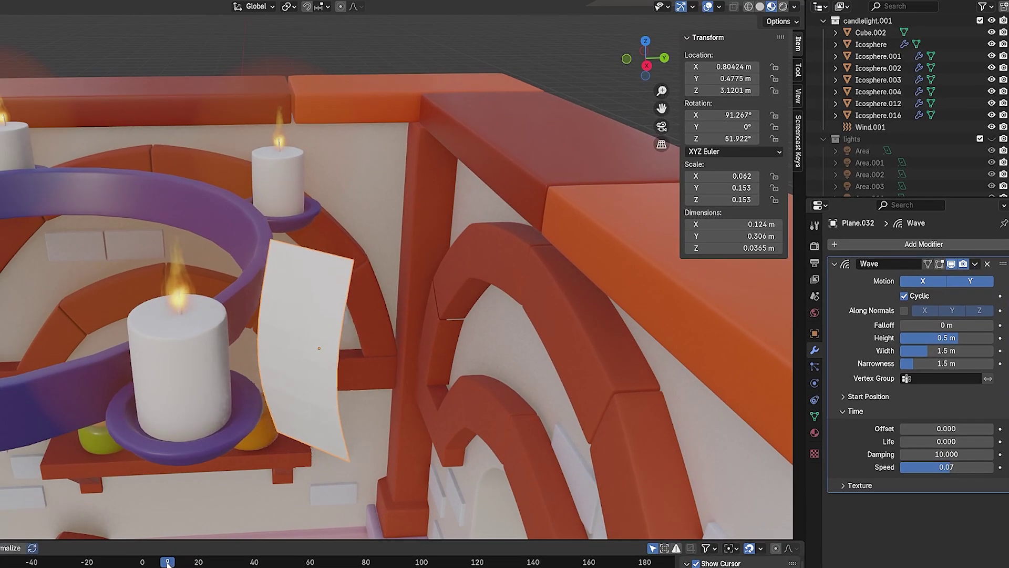
{"action": "left_click_drag", "start_coordinate": [167, 563], "coordinate": [267, 564]}
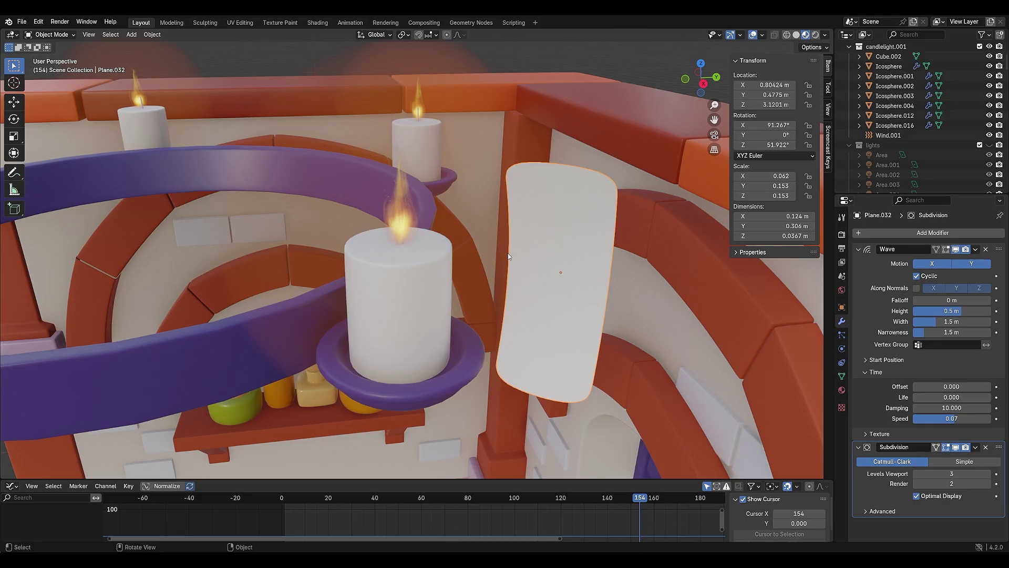
{"action": "middle_click_drag", "start_coordinate": [389, 237], "coordinate": [446, 204]}
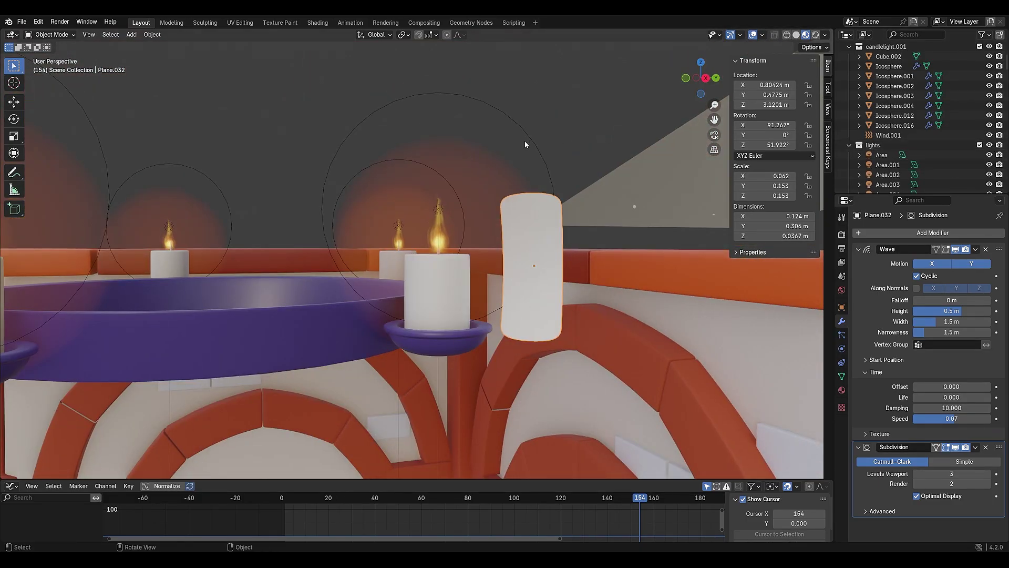
Hide the lights collection and bring up Icosphere.002 in the Shading workspace
{"action": "middle_click_drag", "start_coordinate": [525, 140], "coordinate": [534, 181]}
{"action": "left_click", "coordinate": [514, 195]}
{"action": "left_click", "coordinate": [989, 146]}
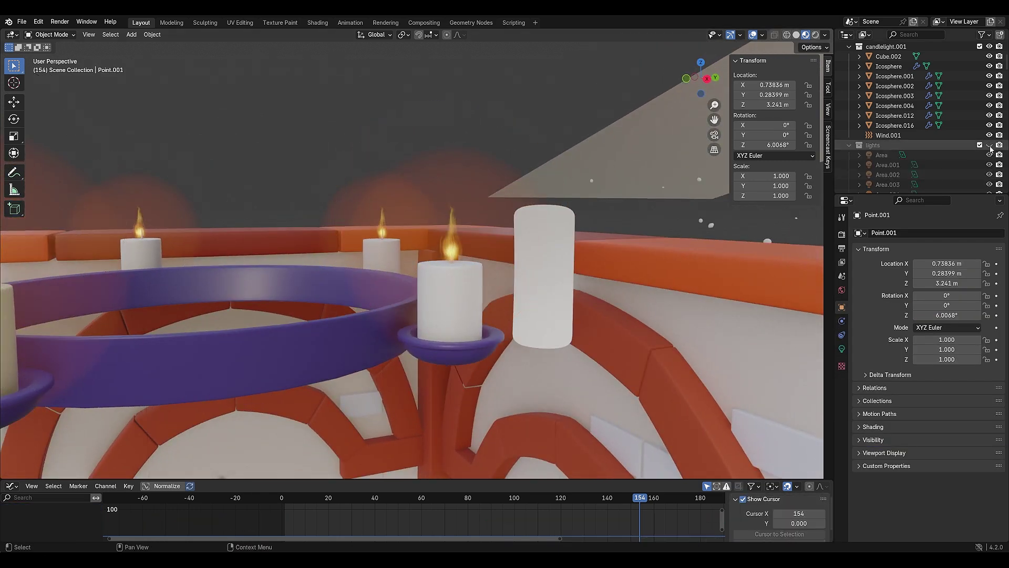
{"action": "left_click", "coordinate": [478, 170]}
{"action": "left_click", "coordinate": [318, 22]}
Frame Icosphere.002's material nodes, then return to Layout, pan the view and grab the sphere
{"action": "left_click", "coordinate": [796, 34]}
{"action": "key", "text": "KP_Decimal"}
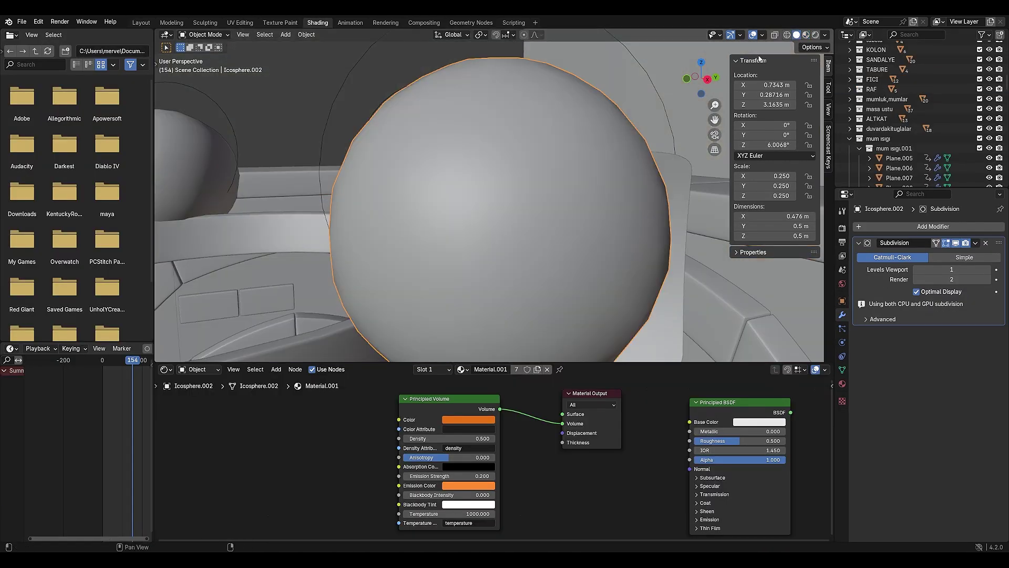
{"action": "mouse_move", "coordinate": [526, 200]}
{"action": "middle_mouse_down"}
{"action": "mouse_move", "coordinate": [560, 199]}
{"action": "mouse_move", "coordinate": [522, 187]}
{"action": "mouse_move", "coordinate": [536, 198]}
{"action": "middle_mouse_up"}
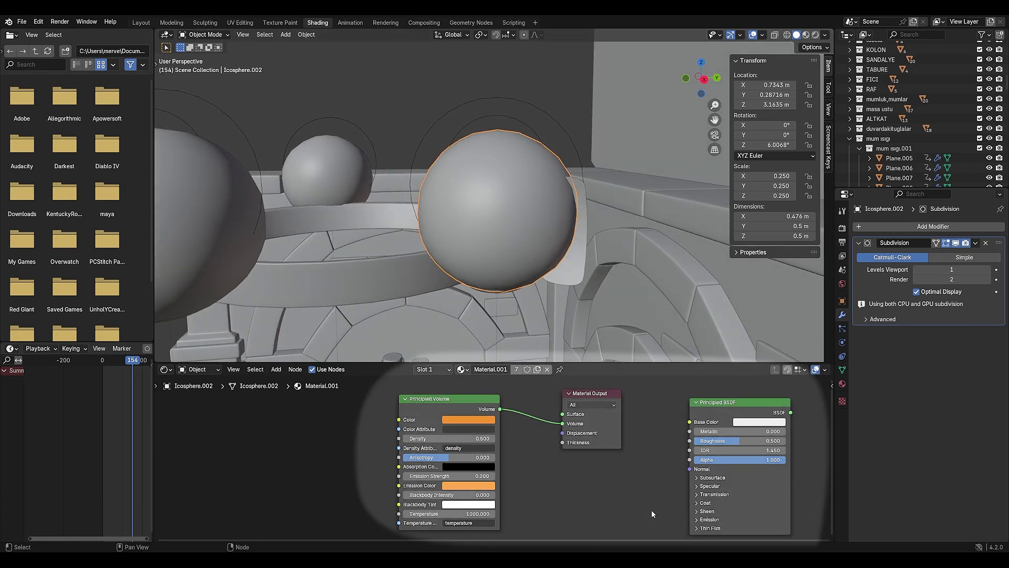
{"action": "left_click", "coordinate": [141, 23]}
{"action": "middle_click_drag", "start_coordinate": [488, 218], "coordinate": [484, 204], "text": "shift"}
{"action": "key", "text": "g"}
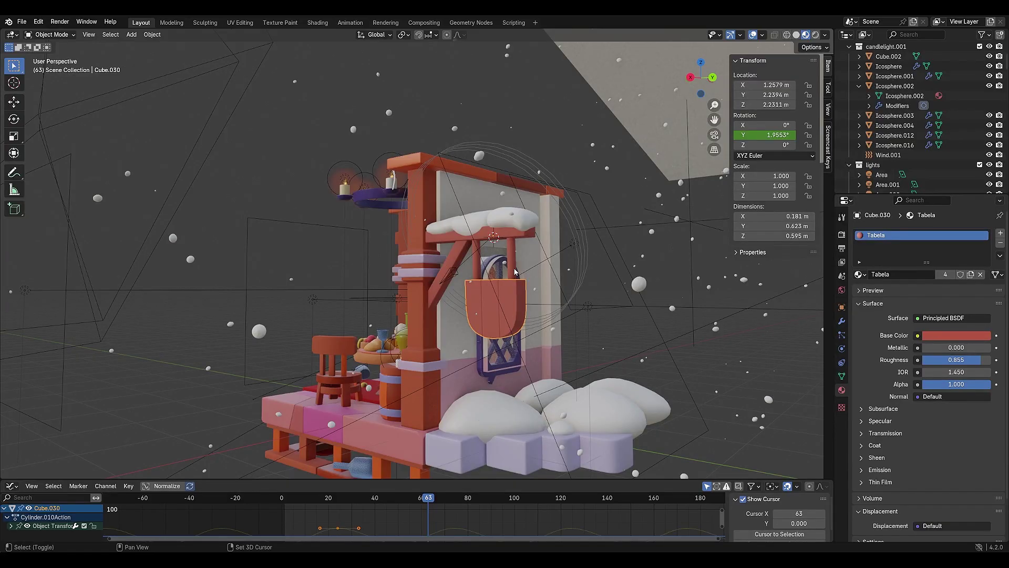
Isolate the sign in local view and snap the 3D cursor to the left post's top face
{"action": "key", "text": "KP_Divide"}
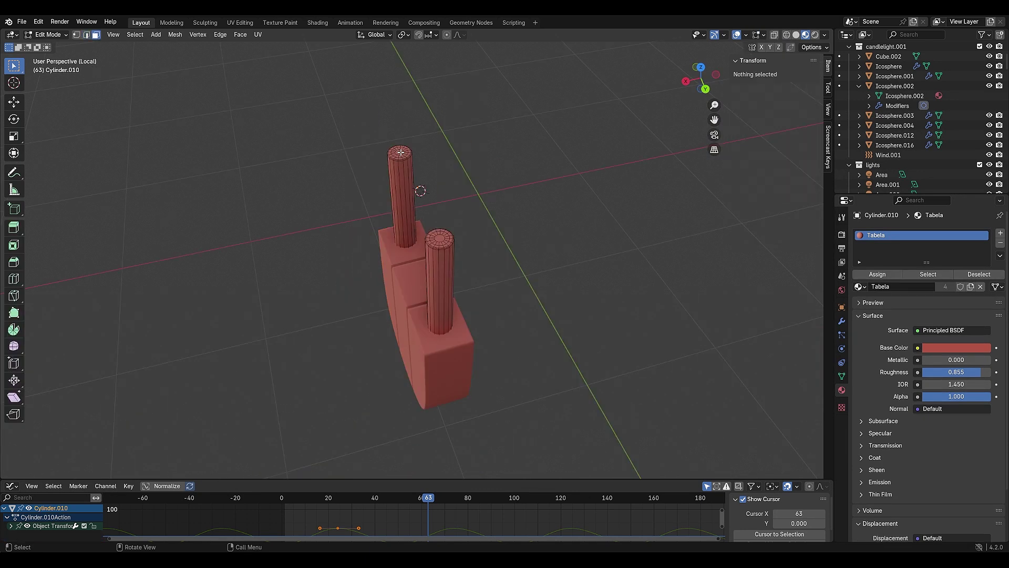
{"action": "left_click", "coordinate": [401, 152]}
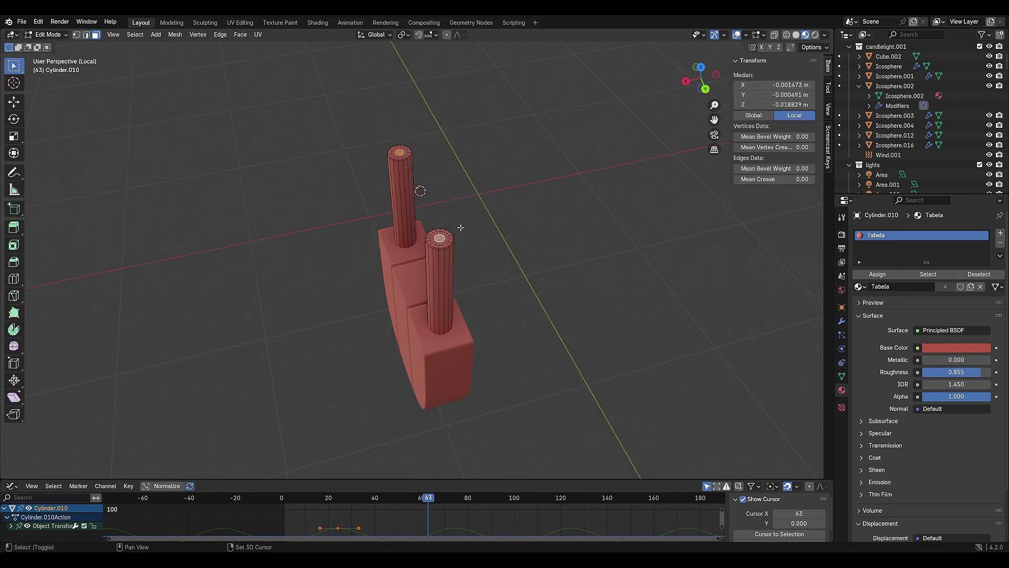
{"action": "middle_click_drag", "start_coordinate": [461, 227], "coordinate": [579, 253]}
{"action": "key", "text": "shift+s"}
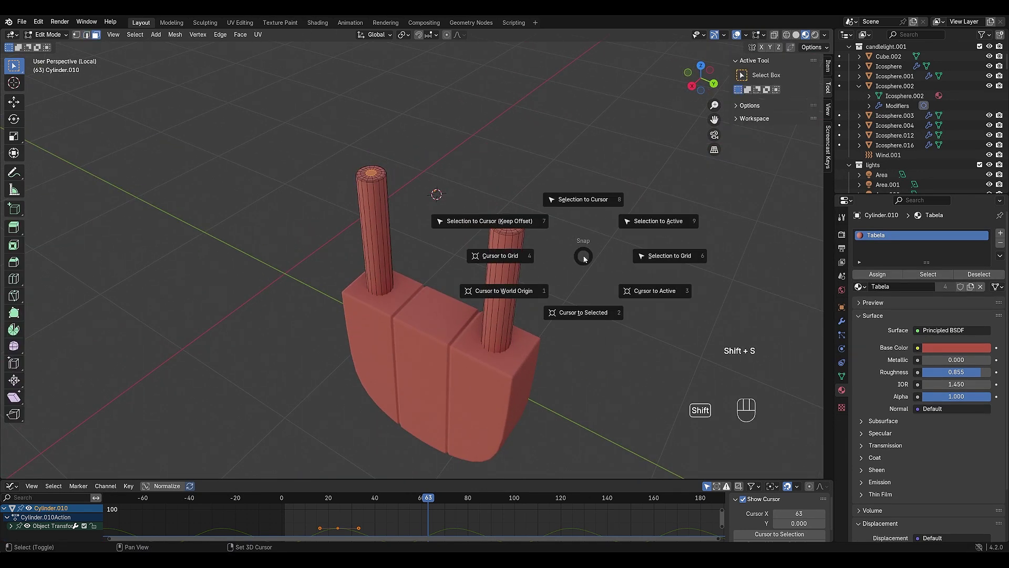
{"action": "left_click", "coordinate": [587, 318]}
{"action": "key", "text": "Tab"}
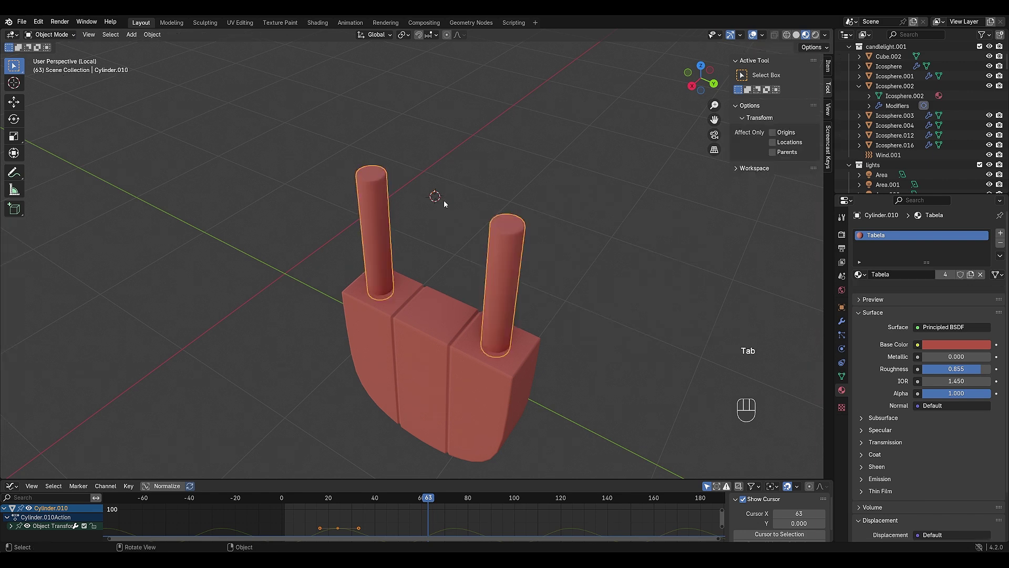
Set the posts' origin to the 3D cursor, undoing an accidental extra selection
{"action": "left_click", "coordinate": [152, 34]}
{"action": "mouse_move", "coordinate": [204, 56]}
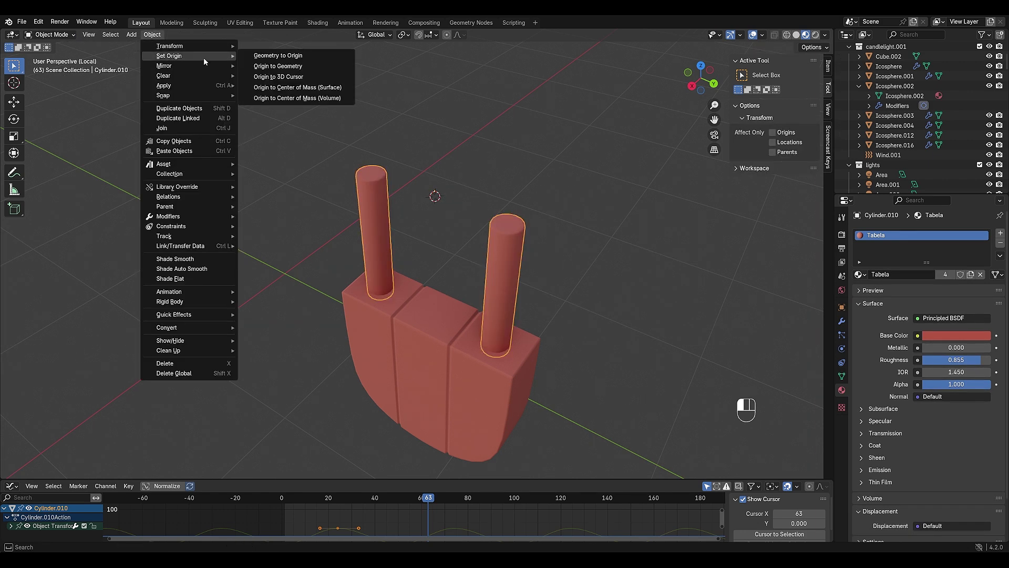
{"action": "left_click", "coordinate": [304, 80]}
{"action": "left_click", "coordinate": [520, 325], "text": "shift"}
{"action": "middle_click_drag", "start_coordinate": [521, 326], "coordinate": [536, 310]}
{"action": "key", "text": "ctrl+z"}
Rotate the sign on Y, keyframe its Y rotation at frame 63 and play it back
{"action": "key", "text": "r"}
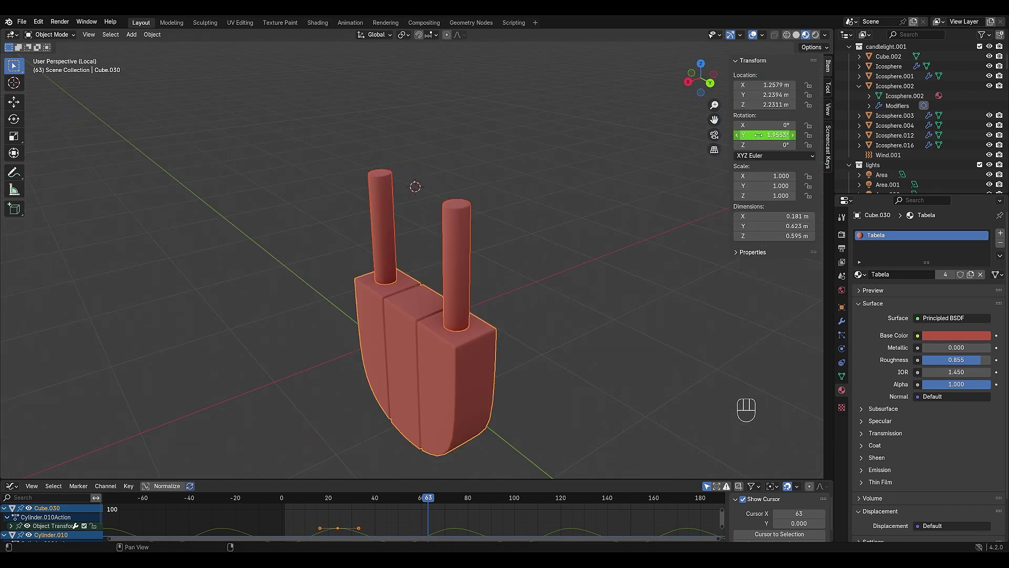
{"action": "right_click", "coordinate": [758, 135]}
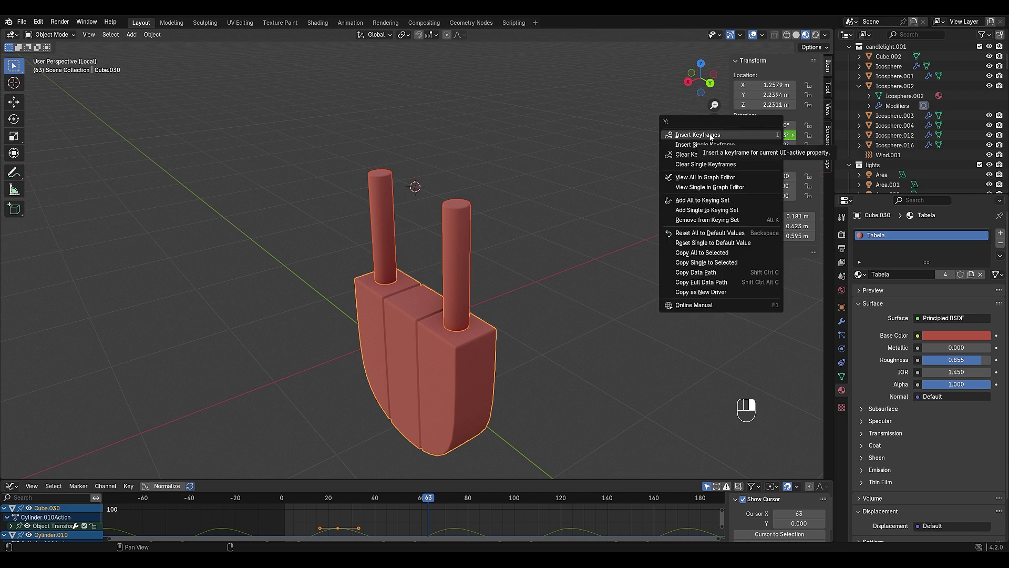
{"action": "left_click", "coordinate": [711, 135]}
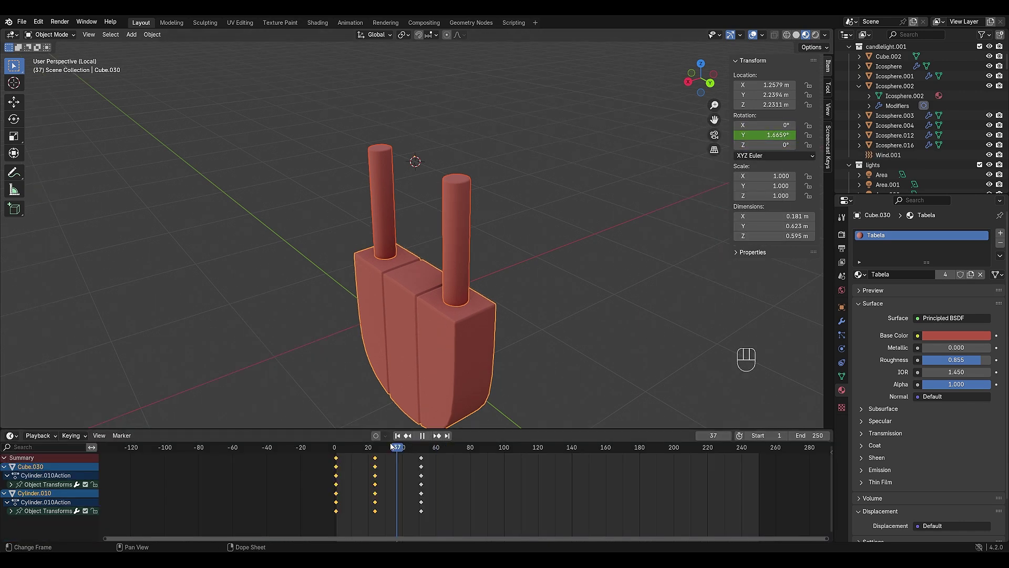
{"action": "left_click_drag", "start_coordinate": [391, 446], "coordinate": [428, 456]}
{"action": "scroll", "coordinate": [497, 345], "scroll_direction": "down", "scroll_amount": 2}
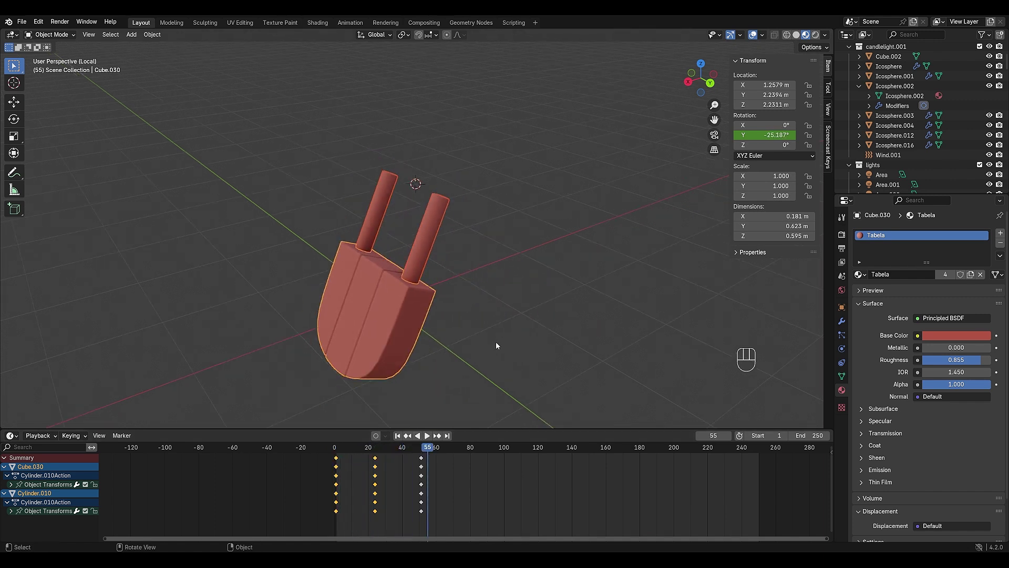
{"action": "left_click", "coordinate": [333, 447]}
{"action": "left_click", "coordinate": [427, 436]}
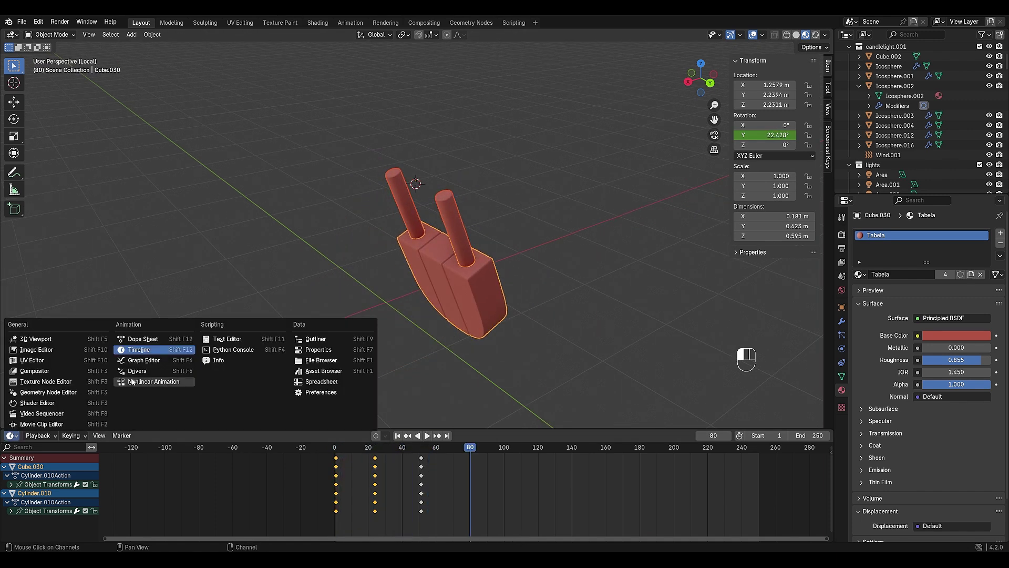
Inspect the rotation curve in the Graph Editor, select the frame-20 keyframe and open curve modifiers
{"action": "left_click", "coordinate": [143, 360]}
{"action": "left_click_drag", "start_coordinate": [390, 428], "coordinate": [396, 412]}
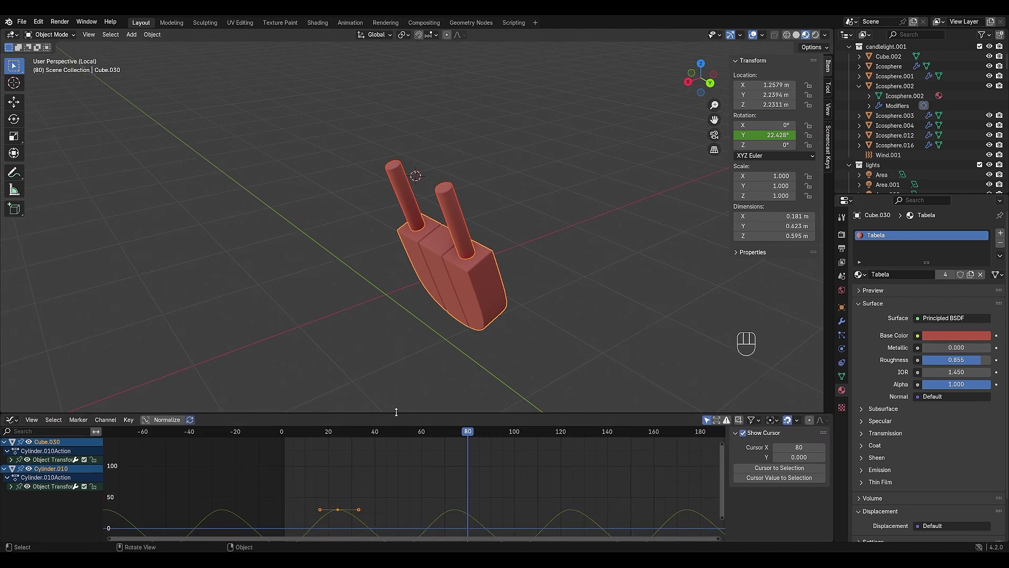
{"action": "left_click_drag", "start_coordinate": [722, 493], "coordinate": [728, 524]}
{"action": "left_click_drag", "start_coordinate": [473, 434], "coordinate": [355, 453]}
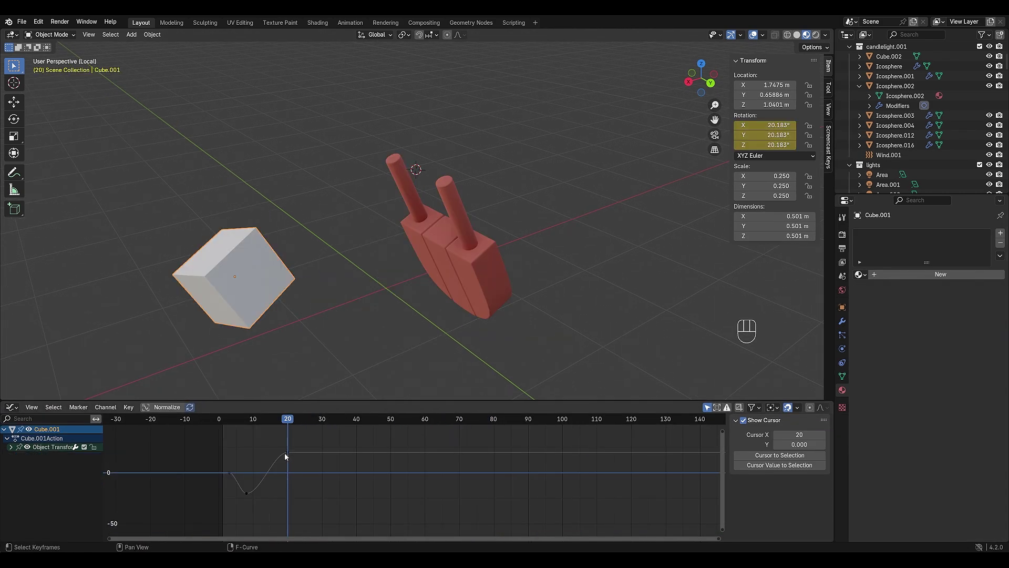
{"action": "left_click", "coordinate": [286, 453]}
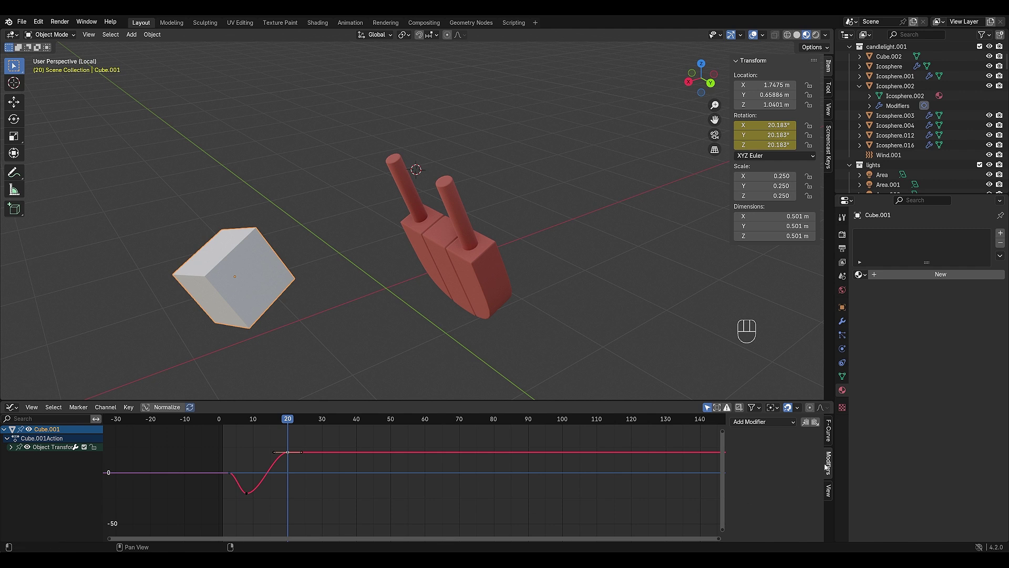
{"action": "left_click", "coordinate": [786, 422]}
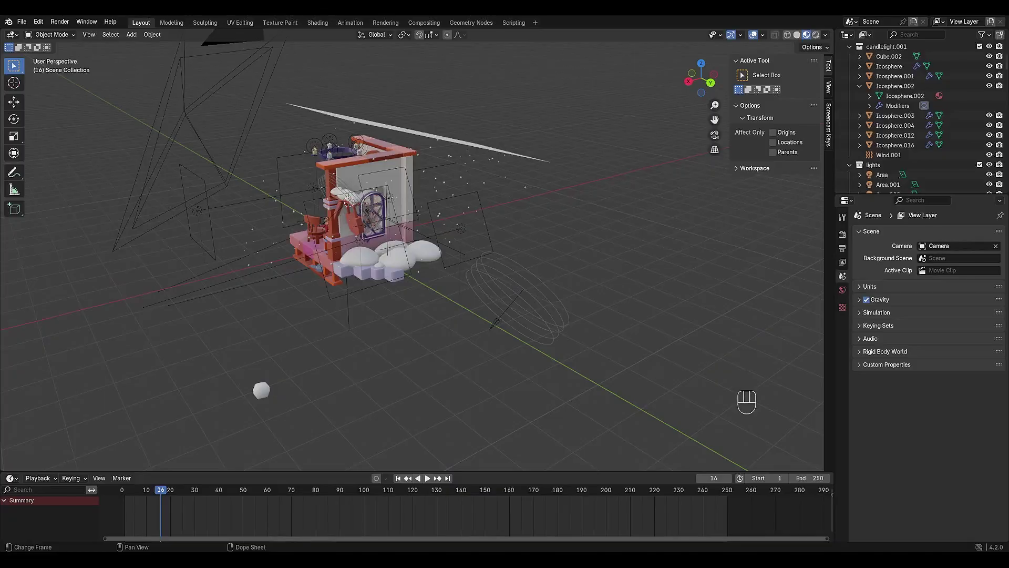
Preview the tavern animation, then add a new plane mesh
{"action": "middle_click_drag", "start_coordinate": [415, 302], "coordinate": [419, 335]}
{"action": "left_click", "coordinate": [428, 479]}
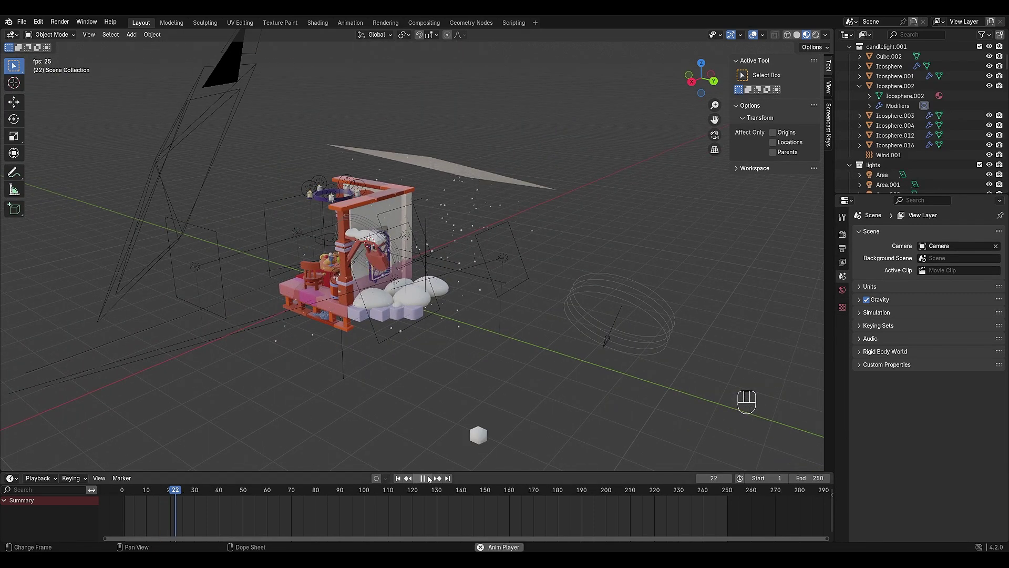
{"action": "left_click", "coordinate": [424, 478]}
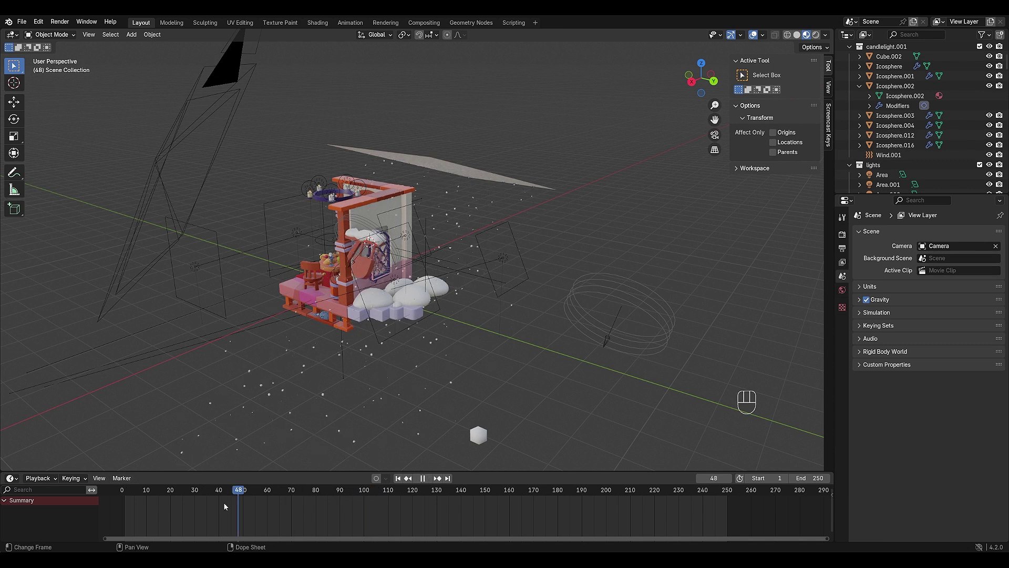
{"action": "key", "text": "shift+a"}
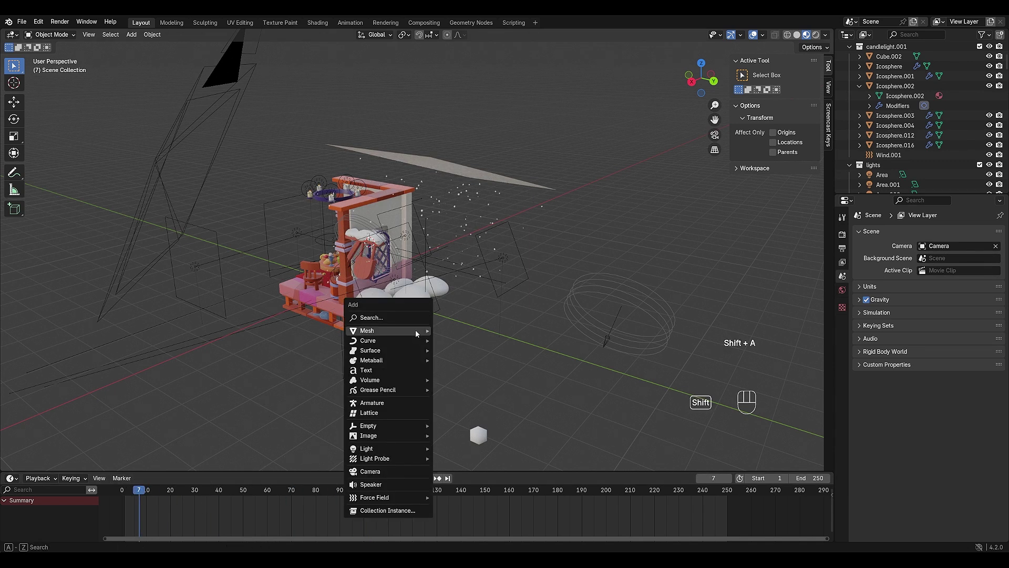
{"action": "mouse_move", "coordinate": [416, 331]}
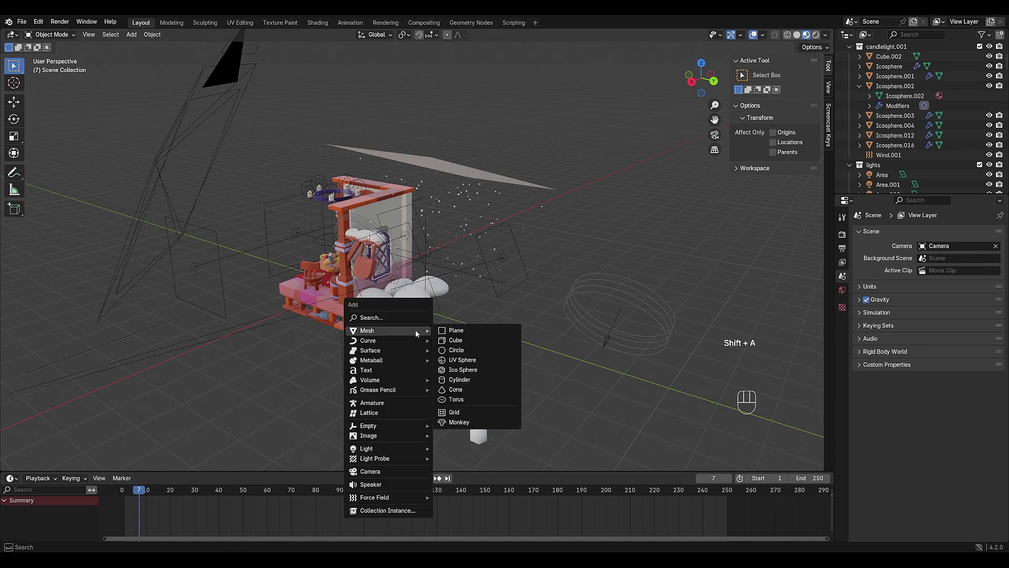
{"action": "left_click", "coordinate": [450, 330]}
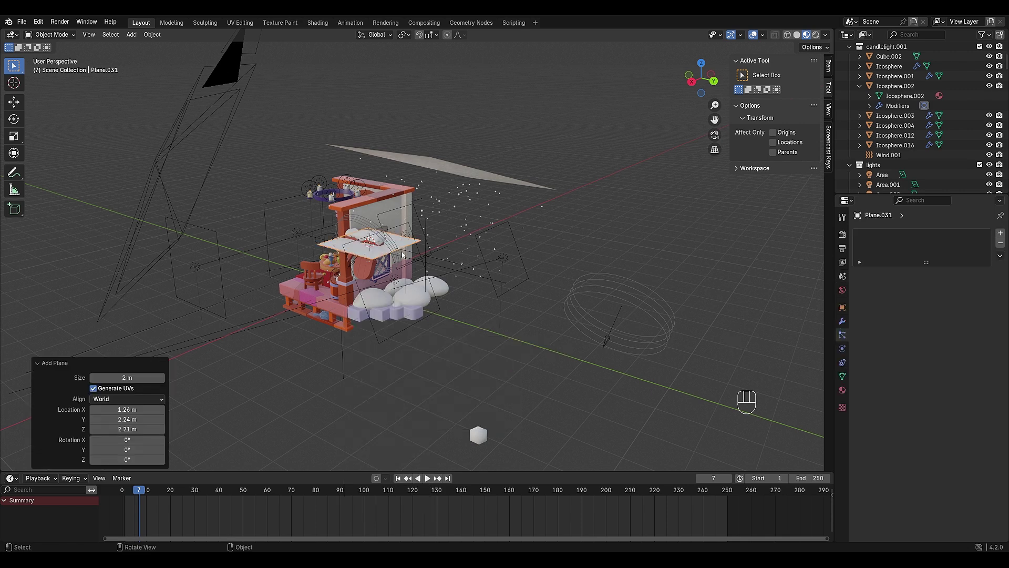
Lift the plane straight up above the tavern and give it a particle system
{"action": "key", "text": "g"}
{"action": "key", "text": "y"}
{"action": "key", "text": "z"}
{"action": "left_click", "coordinate": [586, 259]}
{"action": "middle_click_drag", "start_coordinate": [585, 259], "coordinate": [736, 315]}
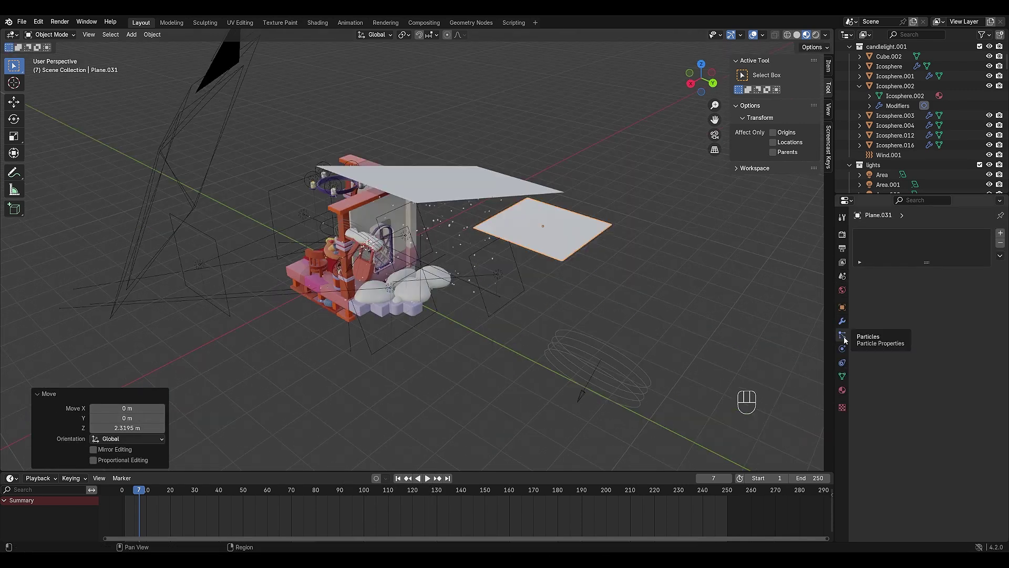
{"action": "left_click", "coordinate": [1000, 234]}
{"action": "middle_click_drag", "start_coordinate": [649, 269], "coordinate": [385, 373]}
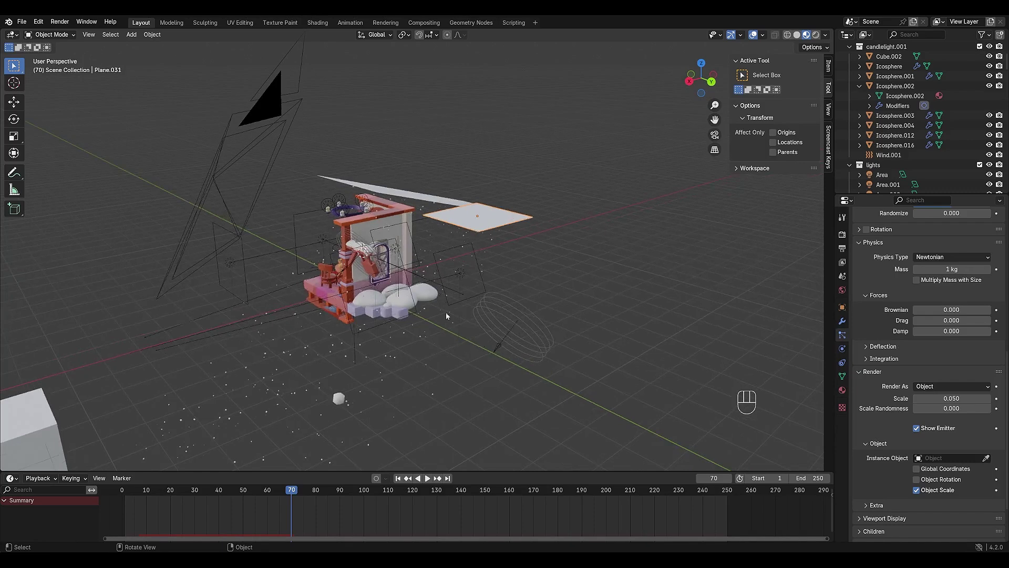
Add an Ico Sphere with 1 subdivision and move it aside along X
{"action": "key", "text": "shift+a"}
{"action": "left_click", "coordinate": [492, 343]}
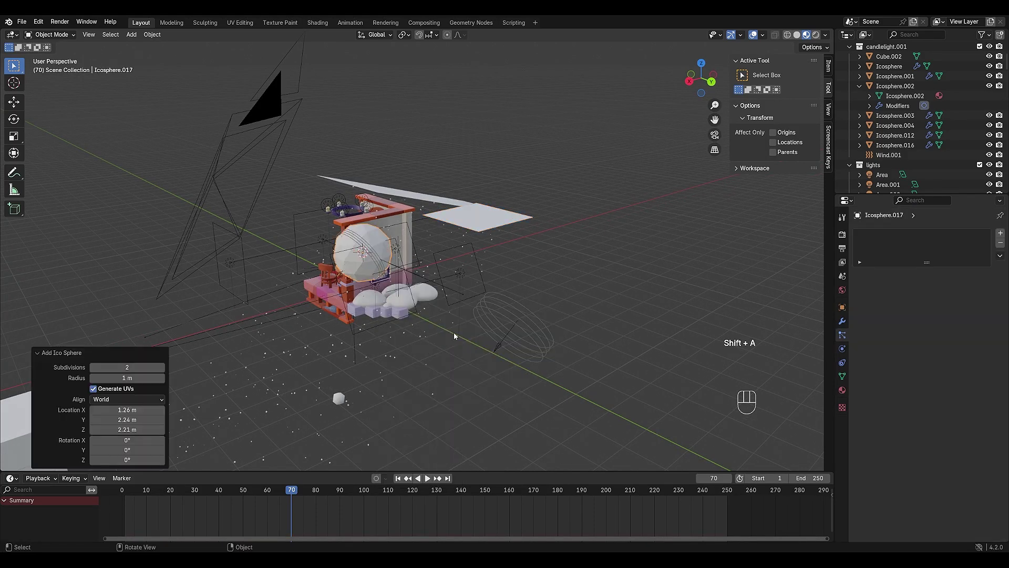
{"action": "left_click", "coordinate": [93, 367]}
{"action": "key", "text": "g"}
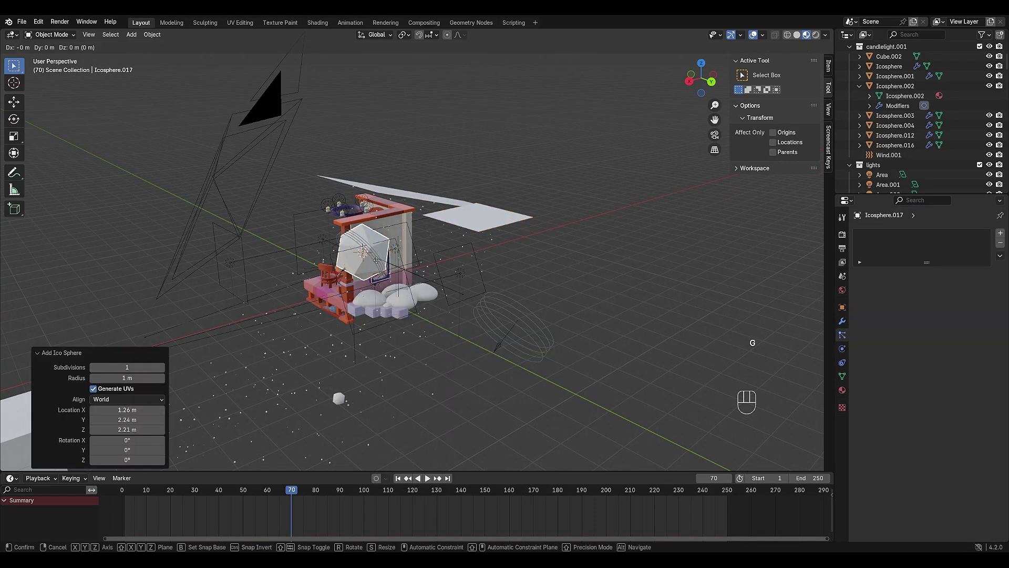
{"action": "key", "text": "y"}
{"action": "key", "text": "x"}
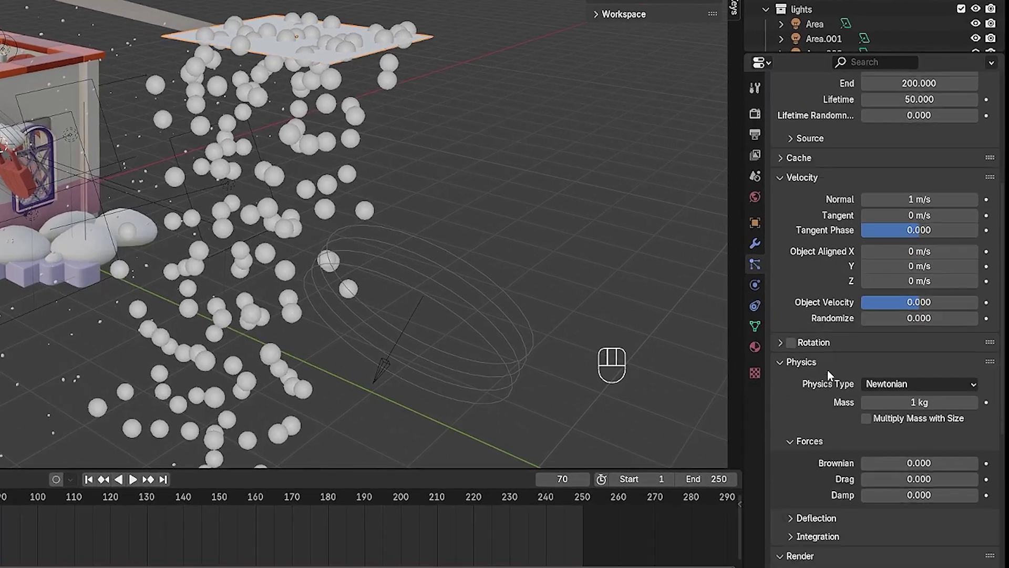
Render the plane's particles as the object Icosphere.017 at scale 0.020
{"action": "scroll", "coordinate": [828, 370], "scroll_direction": "down", "scroll_amount": 6}
{"action": "scroll", "coordinate": [826, 398], "scroll_direction": "down", "scroll_amount": 3}
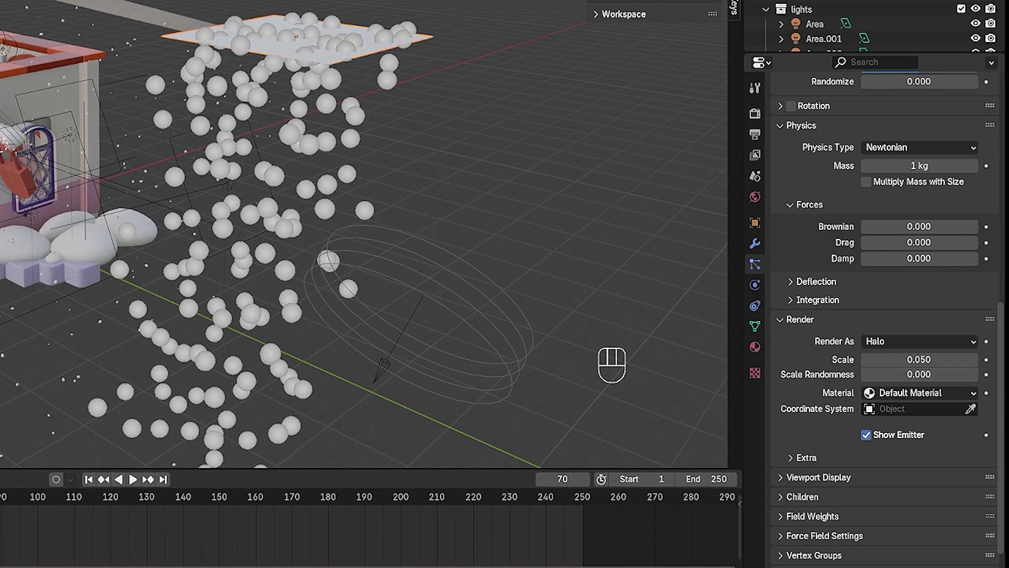
{"action": "left_click", "coordinate": [897, 341]}
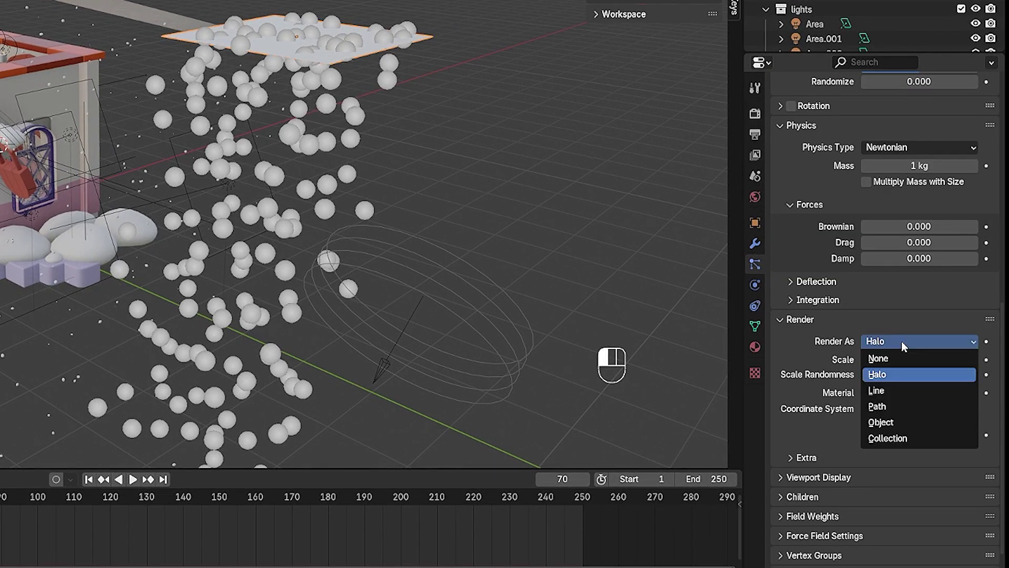
{"action": "left_click", "coordinate": [886, 425]}
{"action": "scroll", "coordinate": [884, 430], "scroll_direction": "down", "scroll_amount": 1}
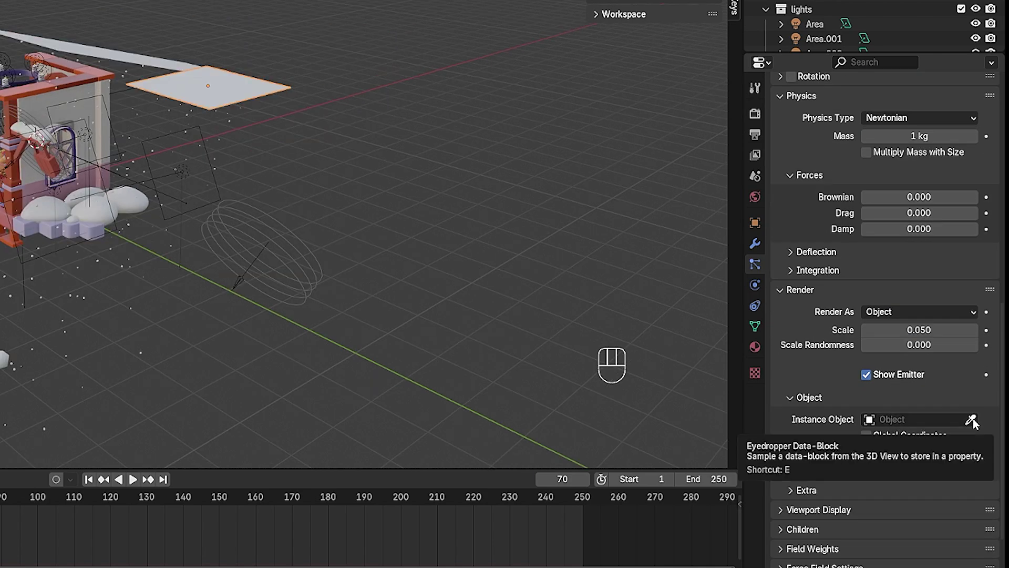
{"action": "left_click", "coordinate": [971, 421]}
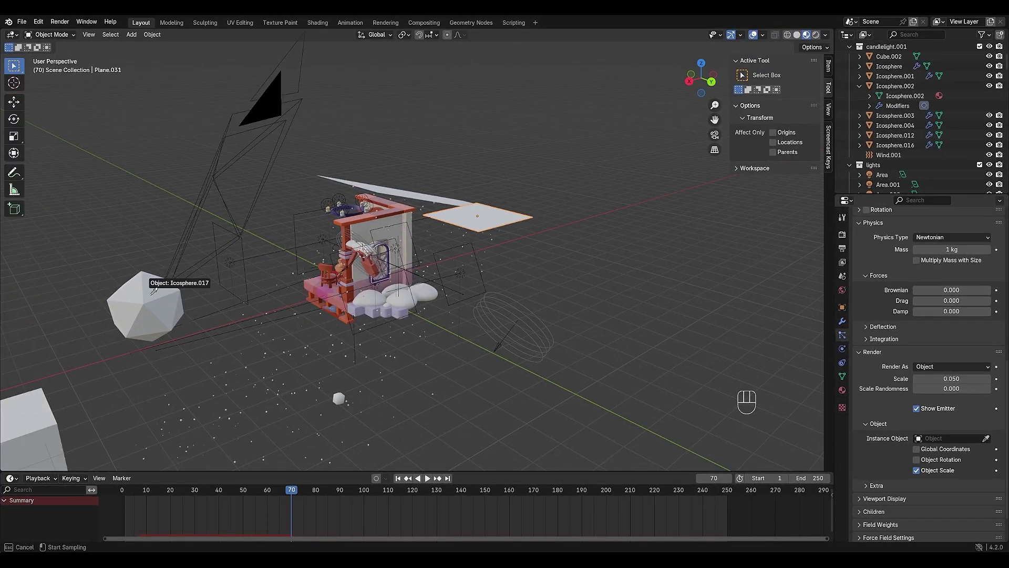
{"action": "left_click", "coordinate": [152, 298]}
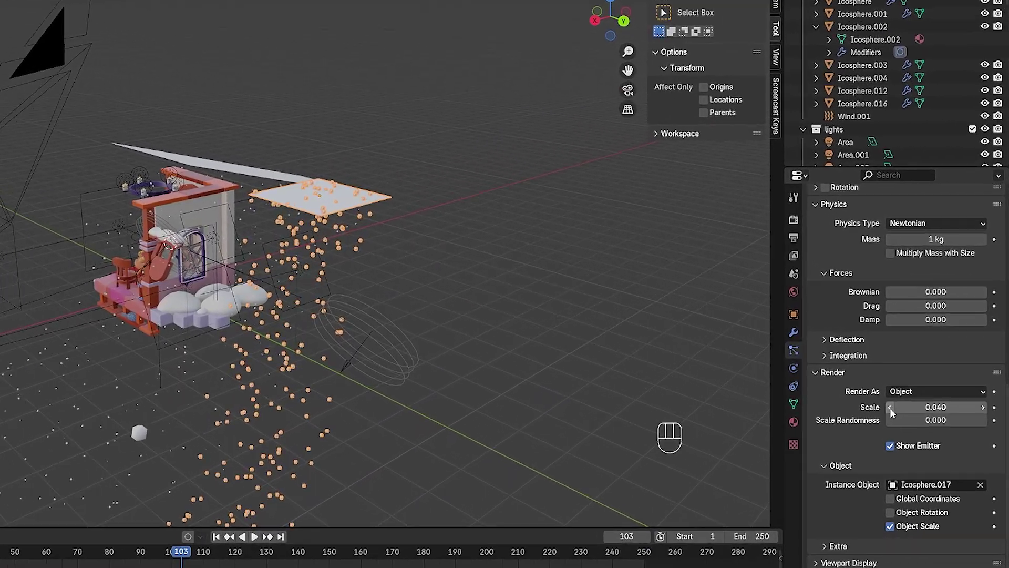
{"action": "left_click", "coordinate": [916, 379]}
{"action": "left_click", "coordinate": [889, 406]}
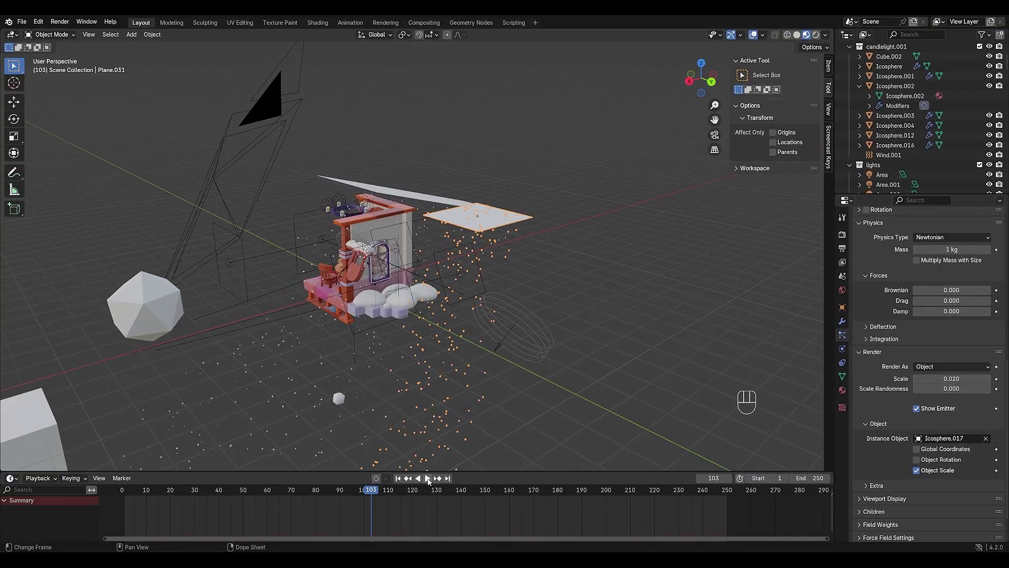
Preview the falling snow and set particle forces Brownian 0.020 and Damp 0.010
{"action": "left_click", "coordinate": [428, 479]}
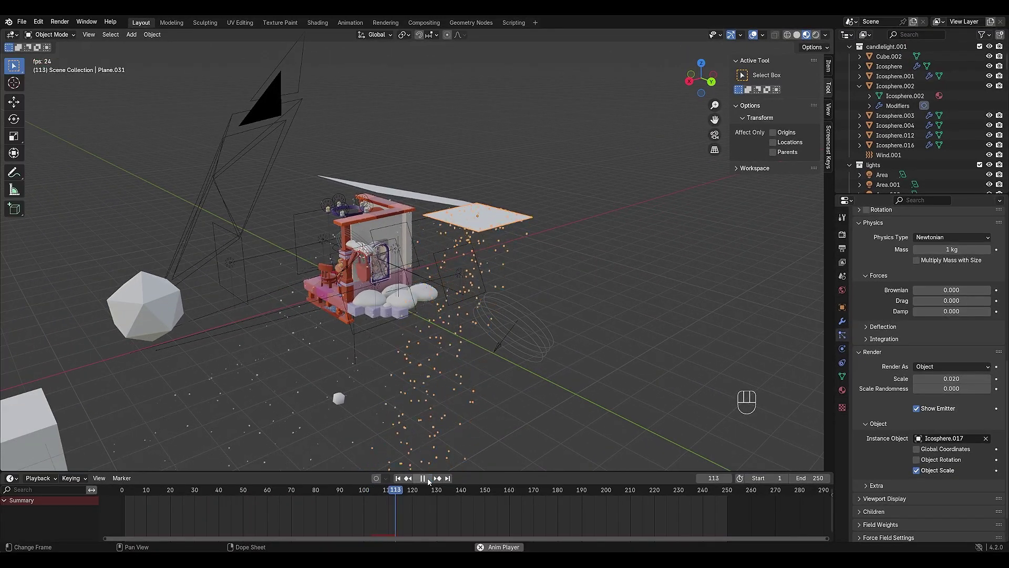
{"action": "scroll", "coordinate": [519, 257], "scroll_direction": "up", "scroll_amount": 1}
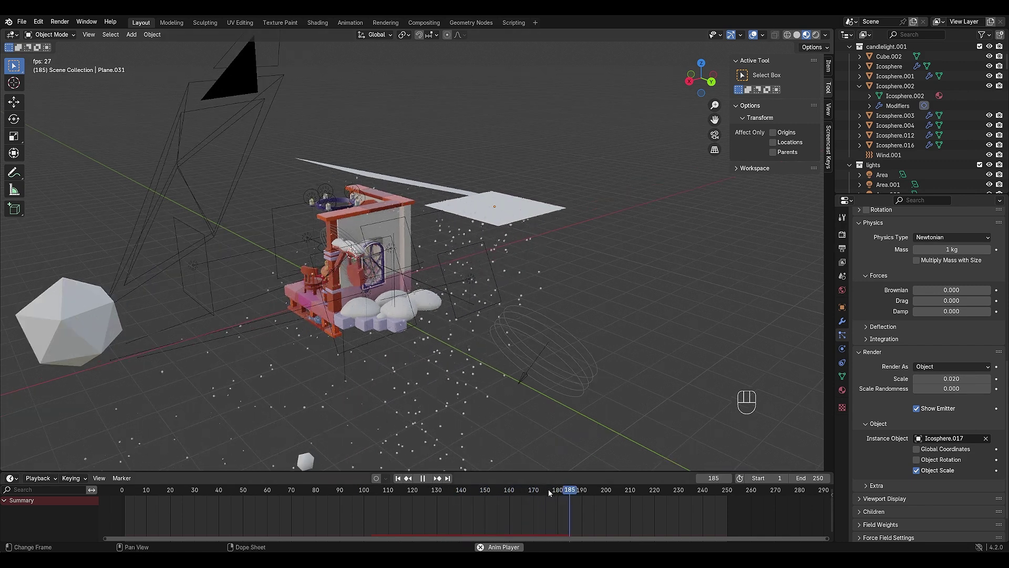
{"action": "left_click", "coordinate": [859, 222]}
{"action": "key", "text": "space"}
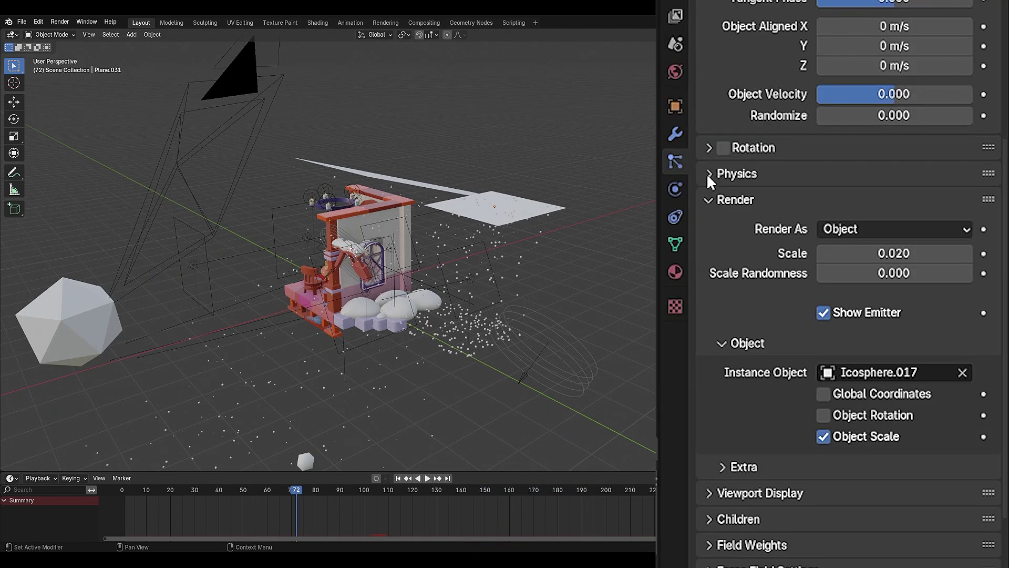
{"action": "left_click", "coordinate": [859, 222]}
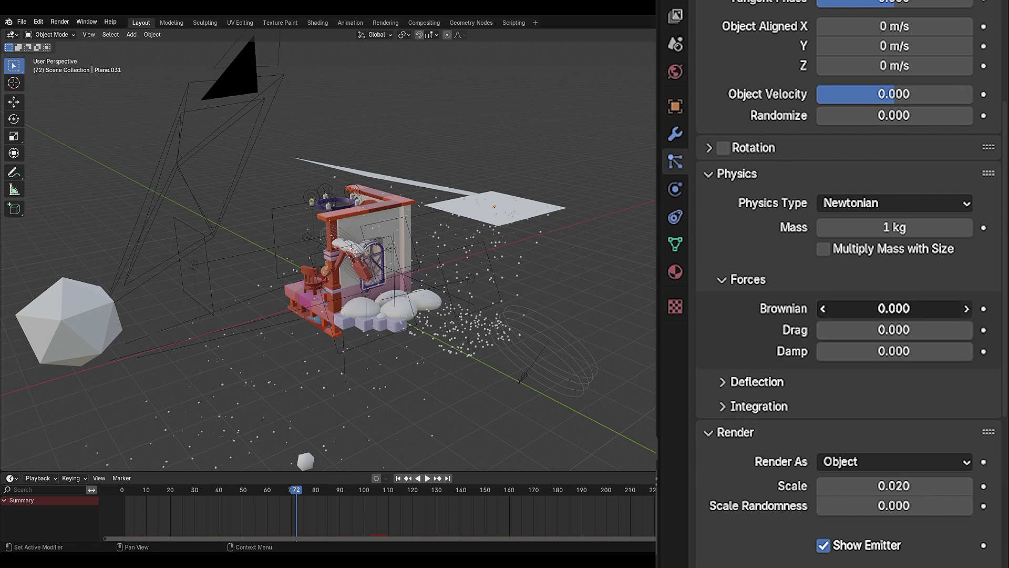
{"action": "left_click", "coordinate": [968, 310]}
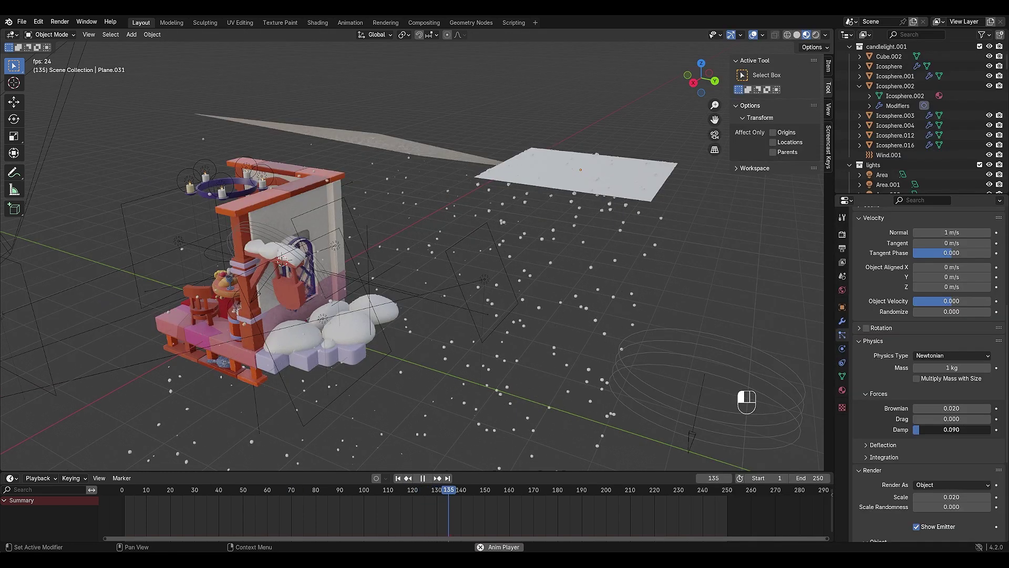
{"action": "left_click_drag", "start_coordinate": [951, 430], "coordinate": [909, 429]}
{"action": "middle_click_drag", "start_coordinate": [368, 262], "coordinate": [518, 320]}
Undo an accidental tilt of the snow-emitting plane
{"action": "left_click", "coordinate": [383, 135]}
{"action": "key", "text": "r"}
{"action": "left_click", "coordinate": [483, 286]}
{"action": "key", "text": "ctrl+z"}
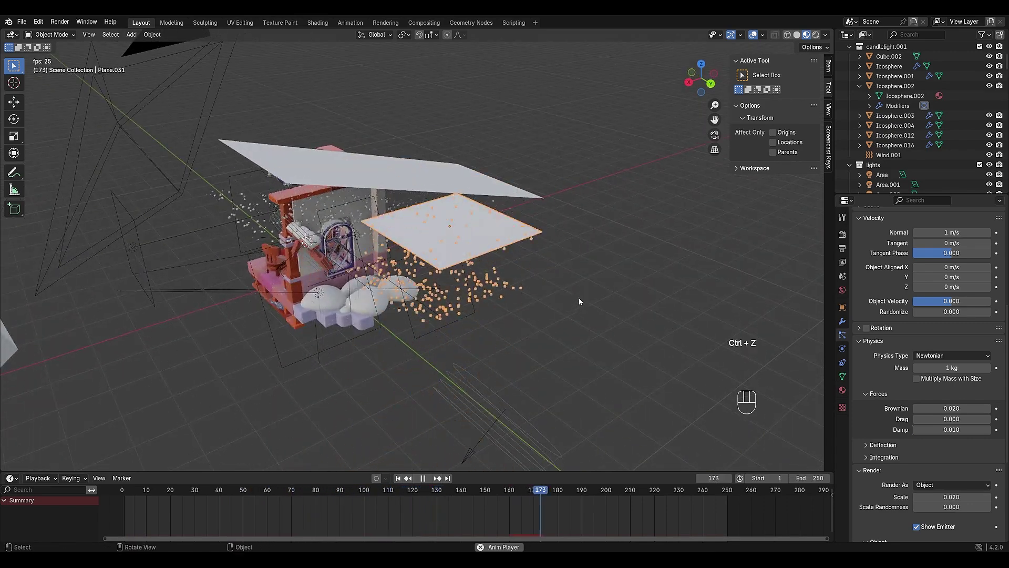
Add a Wind force field to the plane with Wind Factor 1.000, Flow 1.000 and Strength 3.000
{"action": "middle_click_drag", "start_coordinate": [557, 277], "coordinate": [579, 333]}
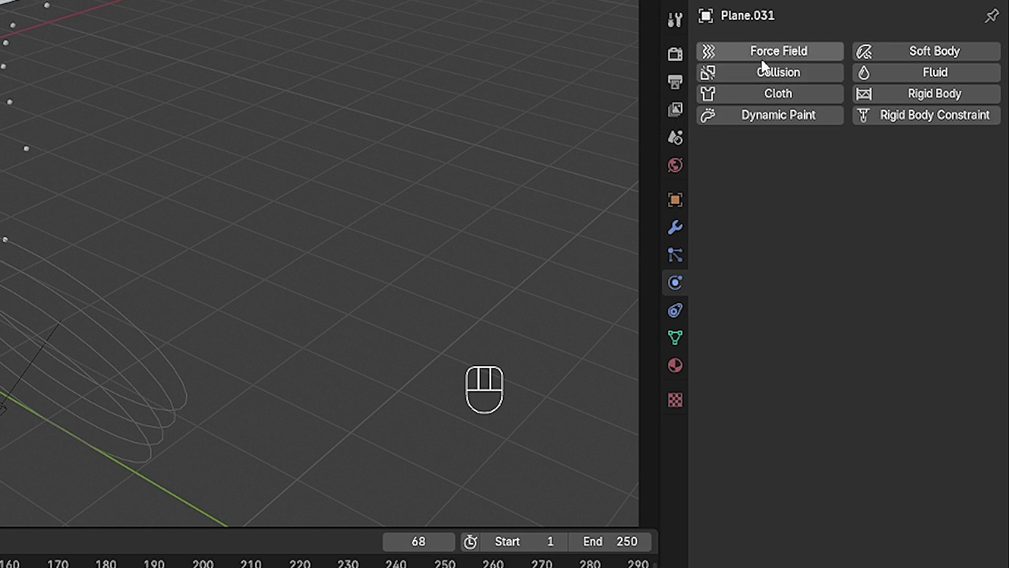
{"action": "left_click", "coordinate": [894, 233]}
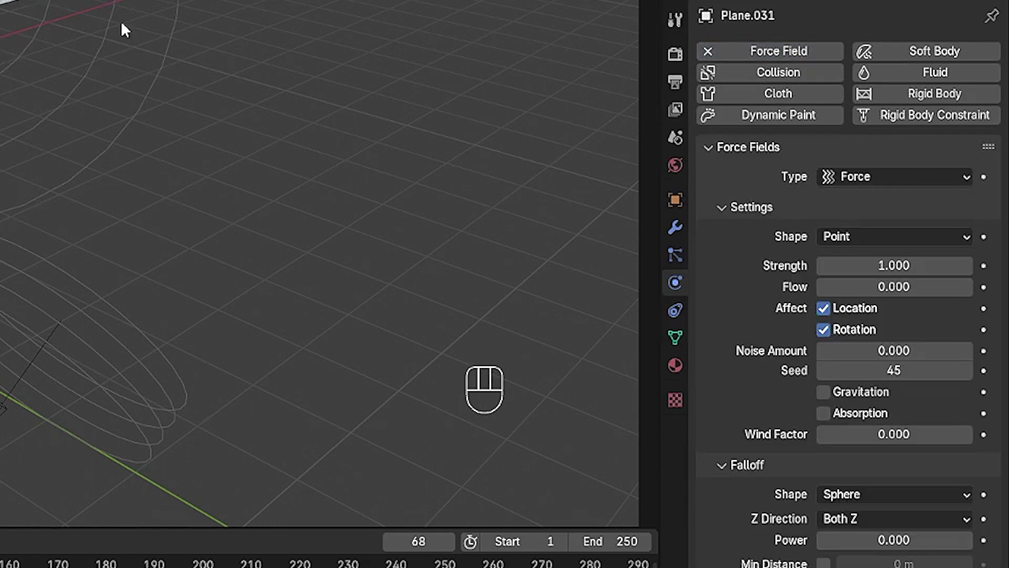
{"action": "left_click", "coordinate": [872, 176]}
{"action": "left_click", "coordinate": [855, 474]}
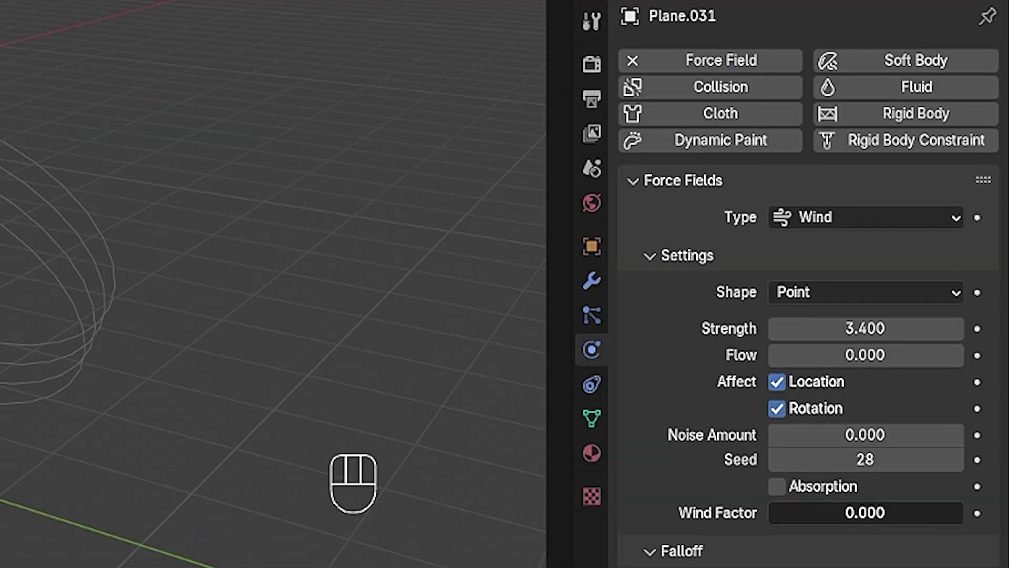
{"action": "left_click_drag", "start_coordinate": [865, 512], "coordinate": [973, 427]}
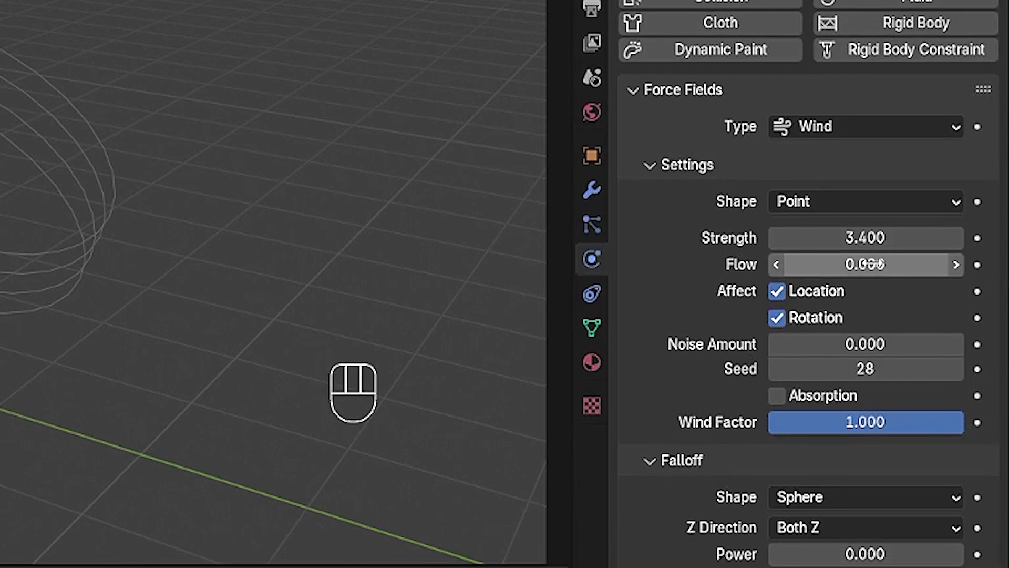
{"action": "left_click_drag", "start_coordinate": [865, 355], "coordinate": [894, 354]}
{"action": "left_click_drag", "start_coordinate": [865, 234], "coordinate": [846, 234]}
{"action": "mouse_move", "coordinate": [865, 207]}
{"action": "left_mouse_down"}
{"action": "mouse_move", "coordinate": [831, 207]}
{"action": "mouse_move", "coordinate": [872, 207]}
{"action": "left_mouse_up"}
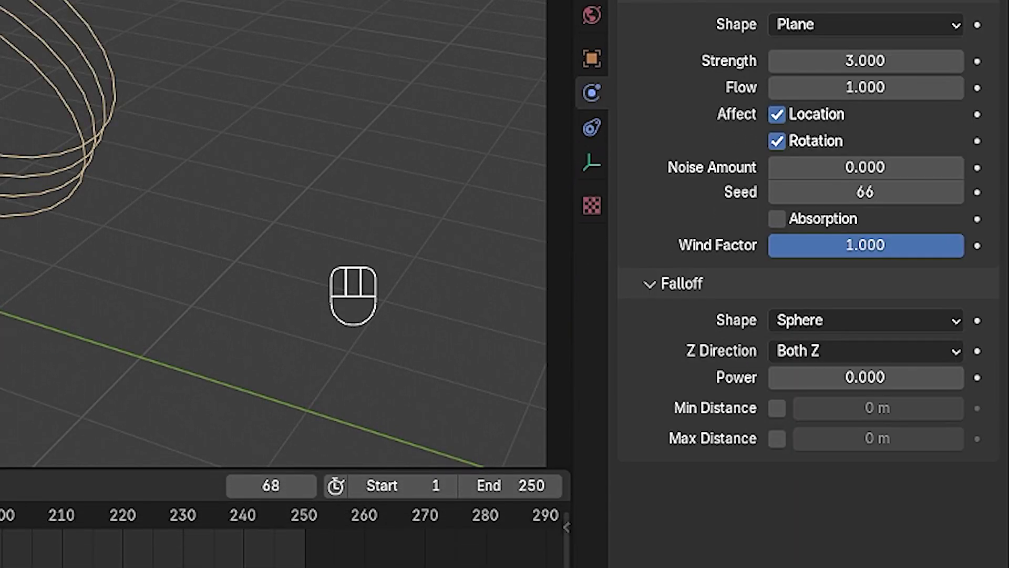